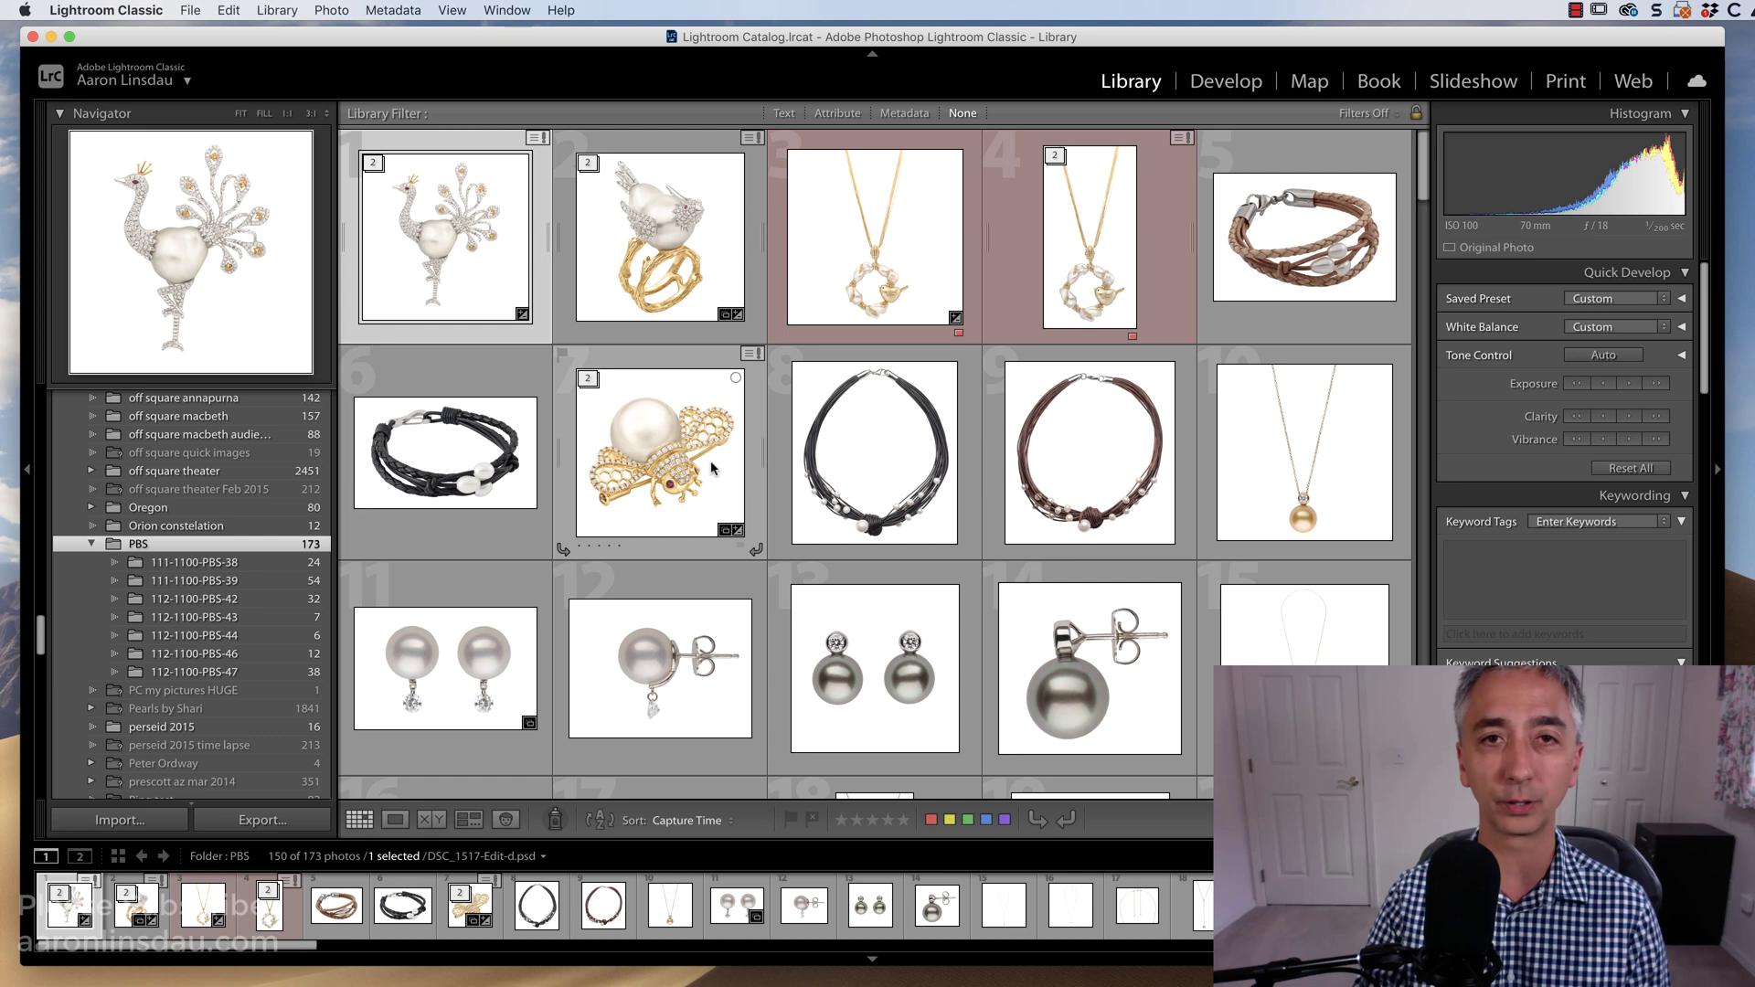
Step: Start Import from Another Catalog with Lightroom Catalog.lrcat as the source catalog
{"action": "left_click", "coordinate": [190, 11]}
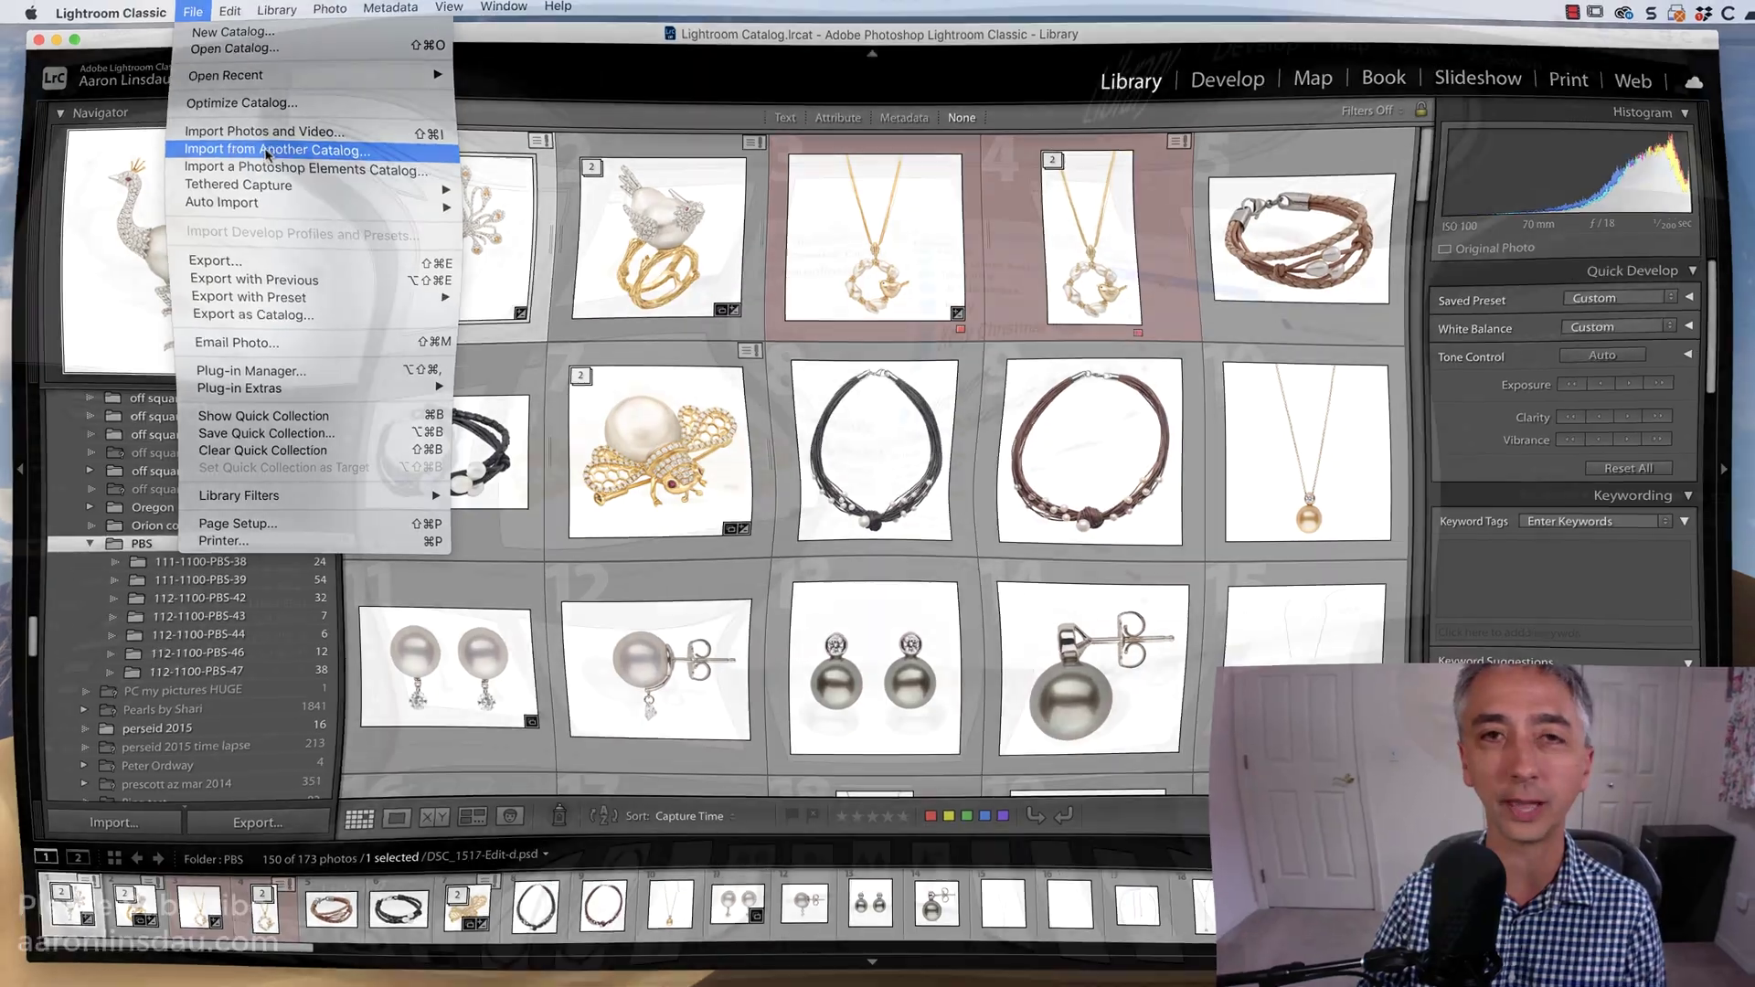
{"action": "left_click", "coordinate": [334, 160]}
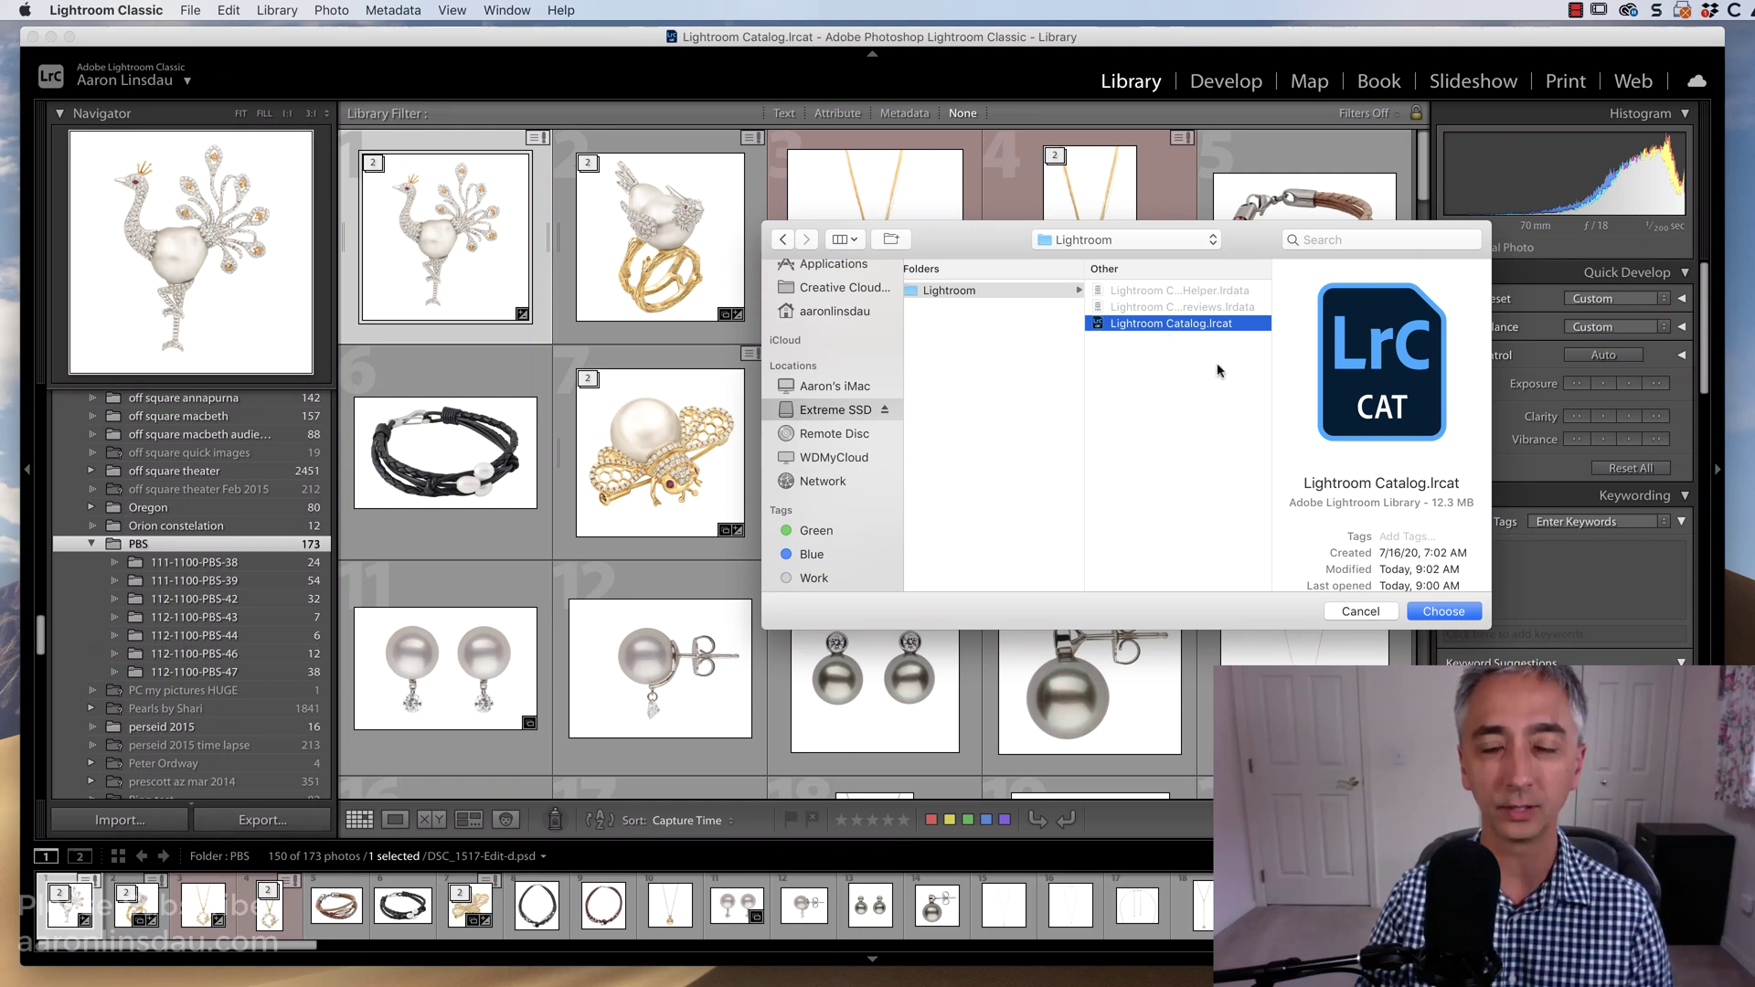
{"action": "left_click", "coordinate": [1439, 610]}
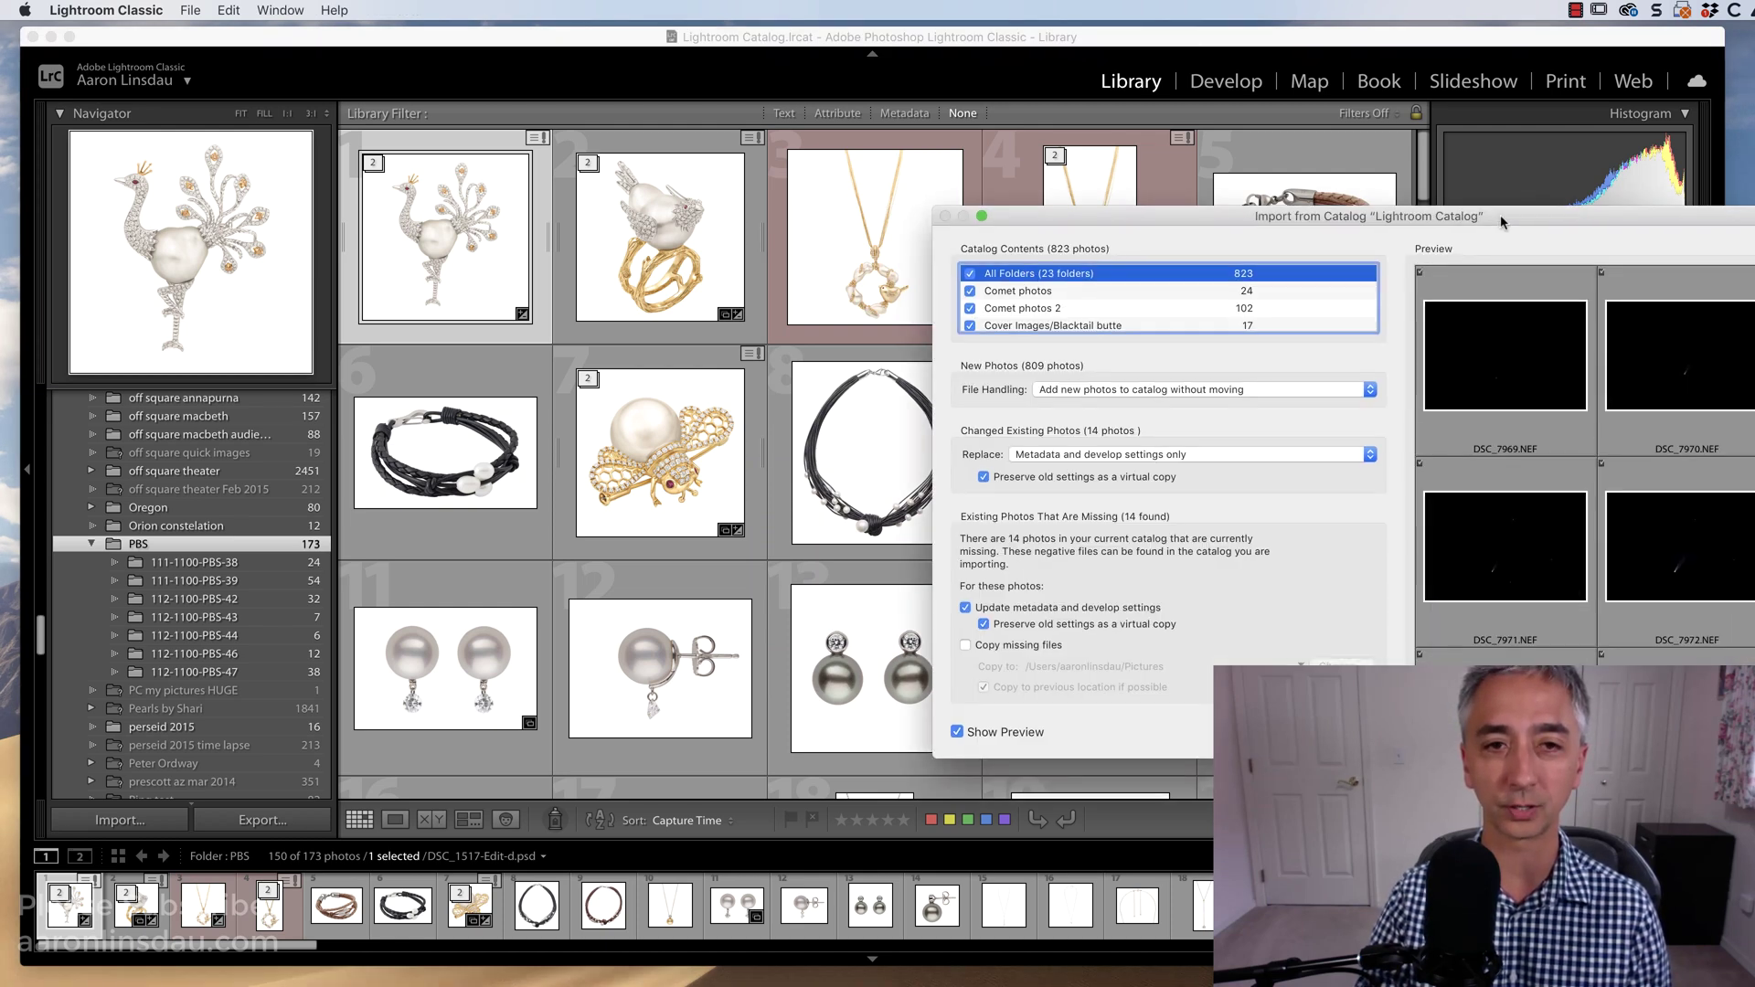
Step: Uncheck All Folders and check only Pearls by Shari/PBS-48 (46 photos) for import
{"action": "left_click_drag", "start_coordinate": [1502, 223], "coordinate": [1152, 212]}
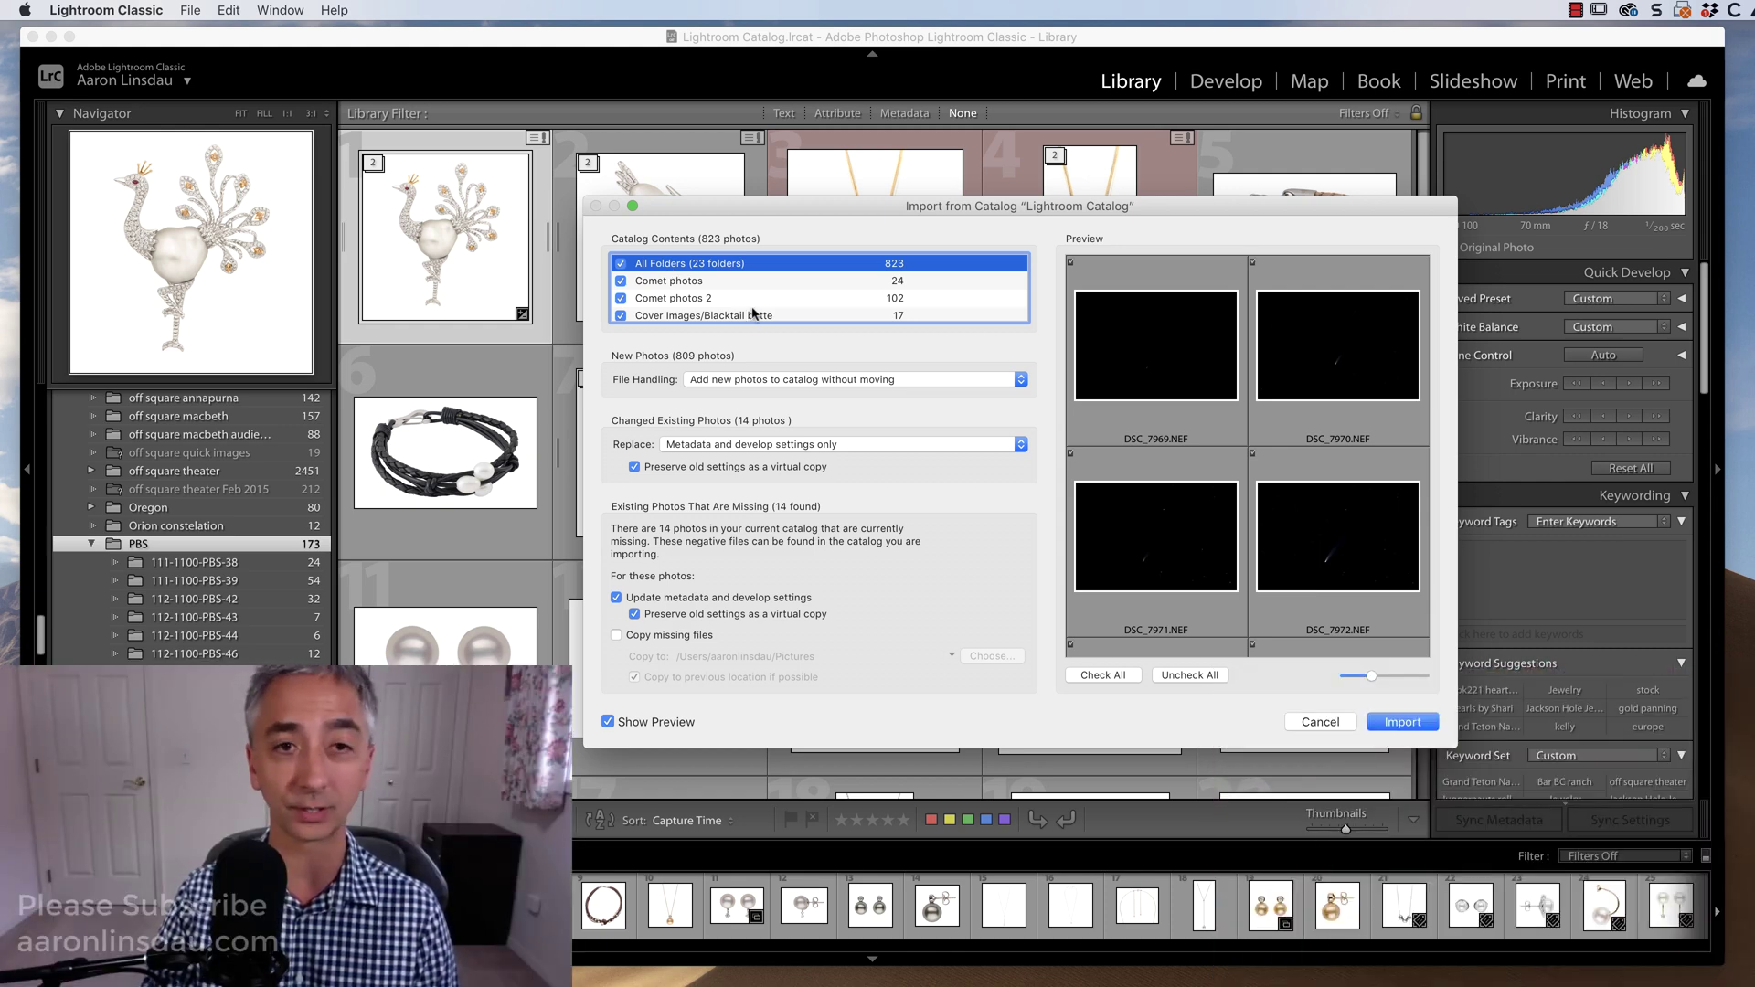
{"action": "left_click", "coordinate": [621, 264]}
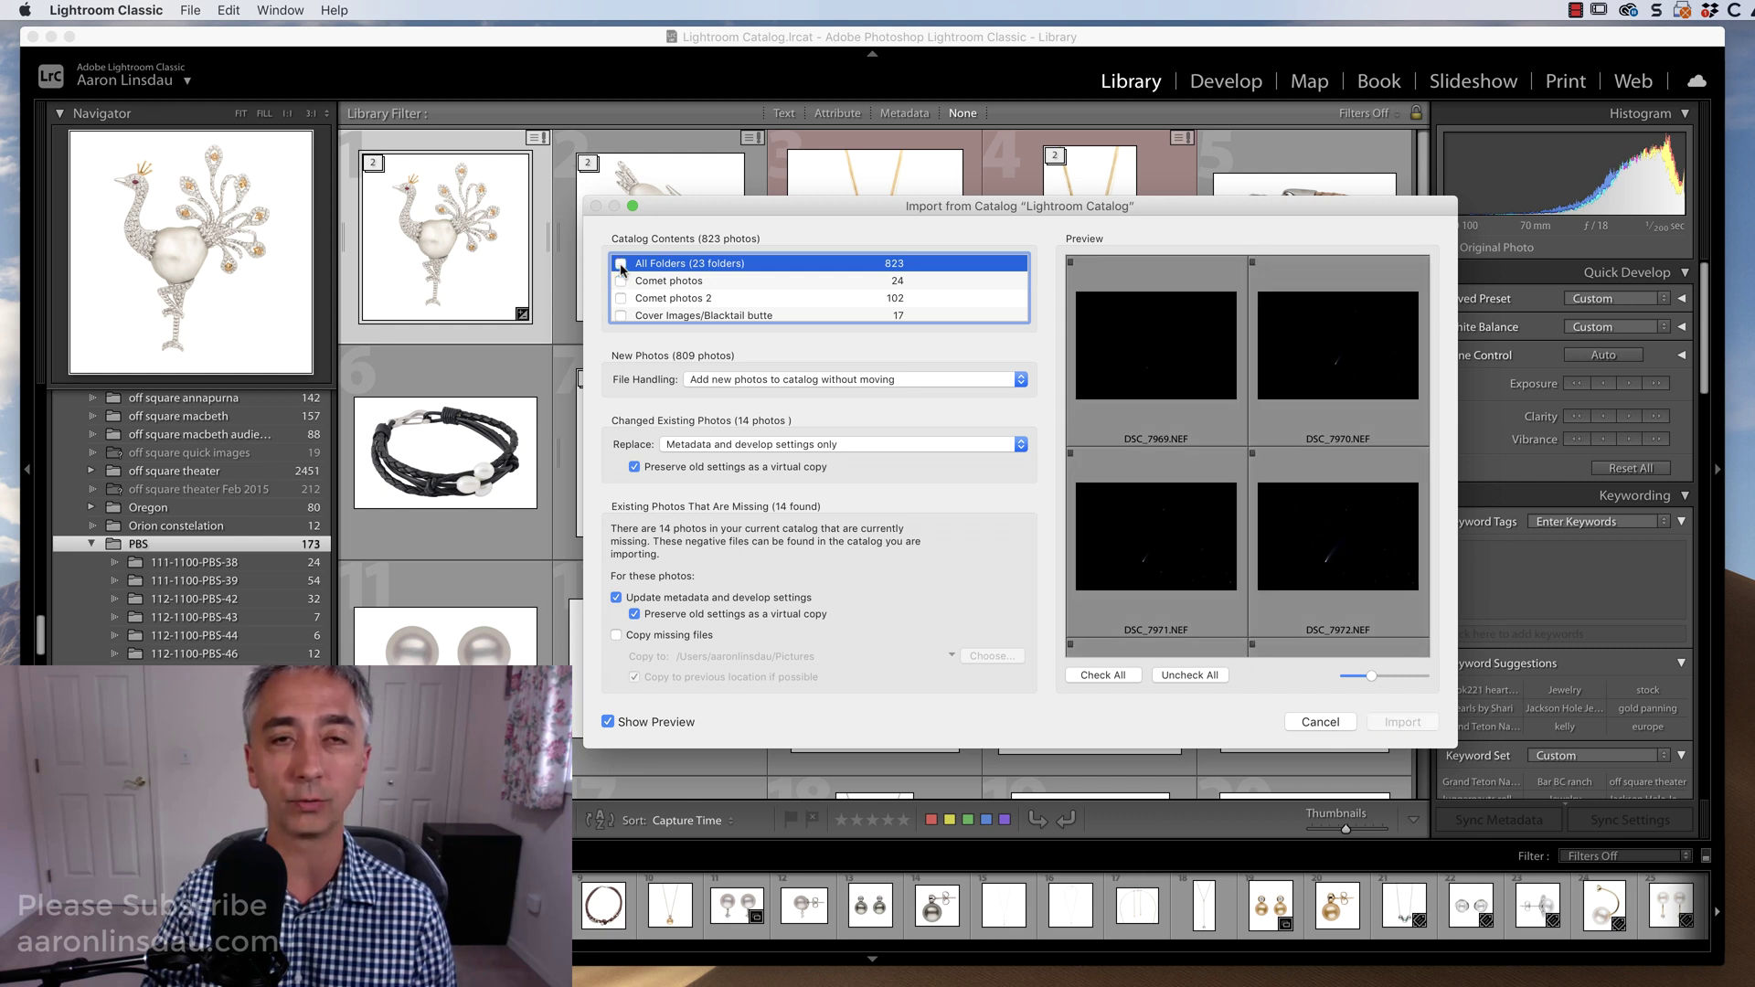
{"action": "scroll", "coordinate": [653, 301], "scroll_direction": "down", "scroll_amount": 5}
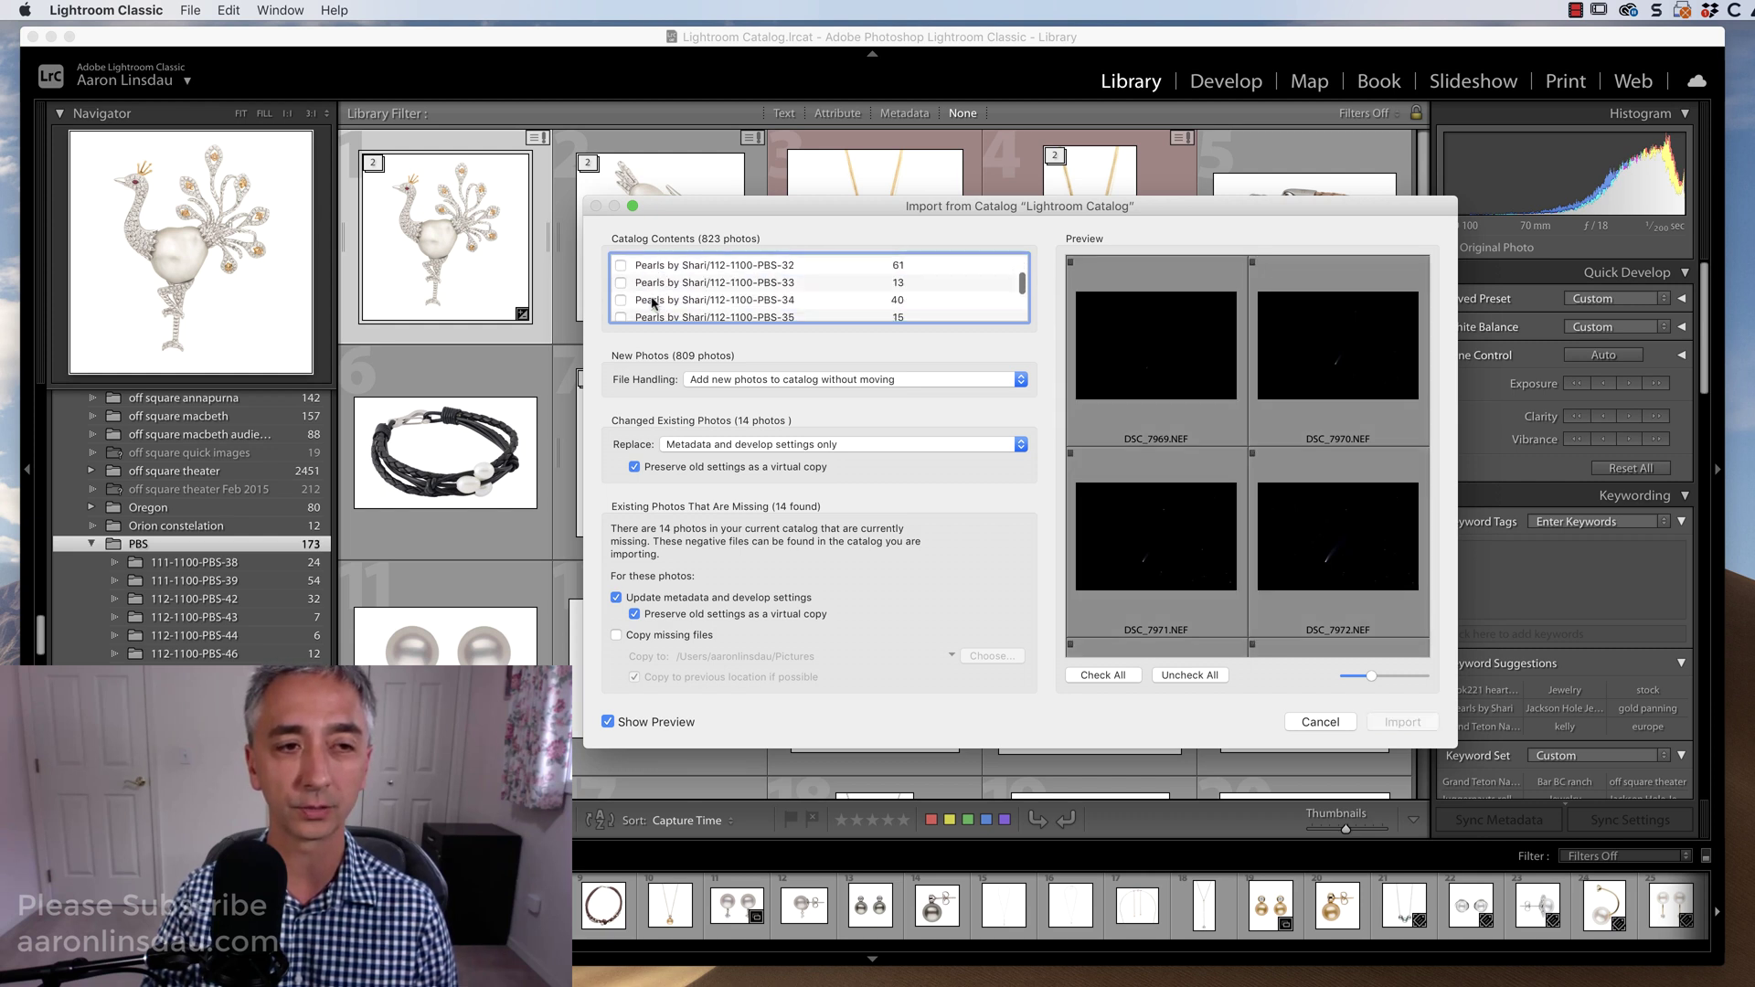
{"action": "scroll", "coordinate": [653, 303], "scroll_direction": "down", "scroll_amount": 5}
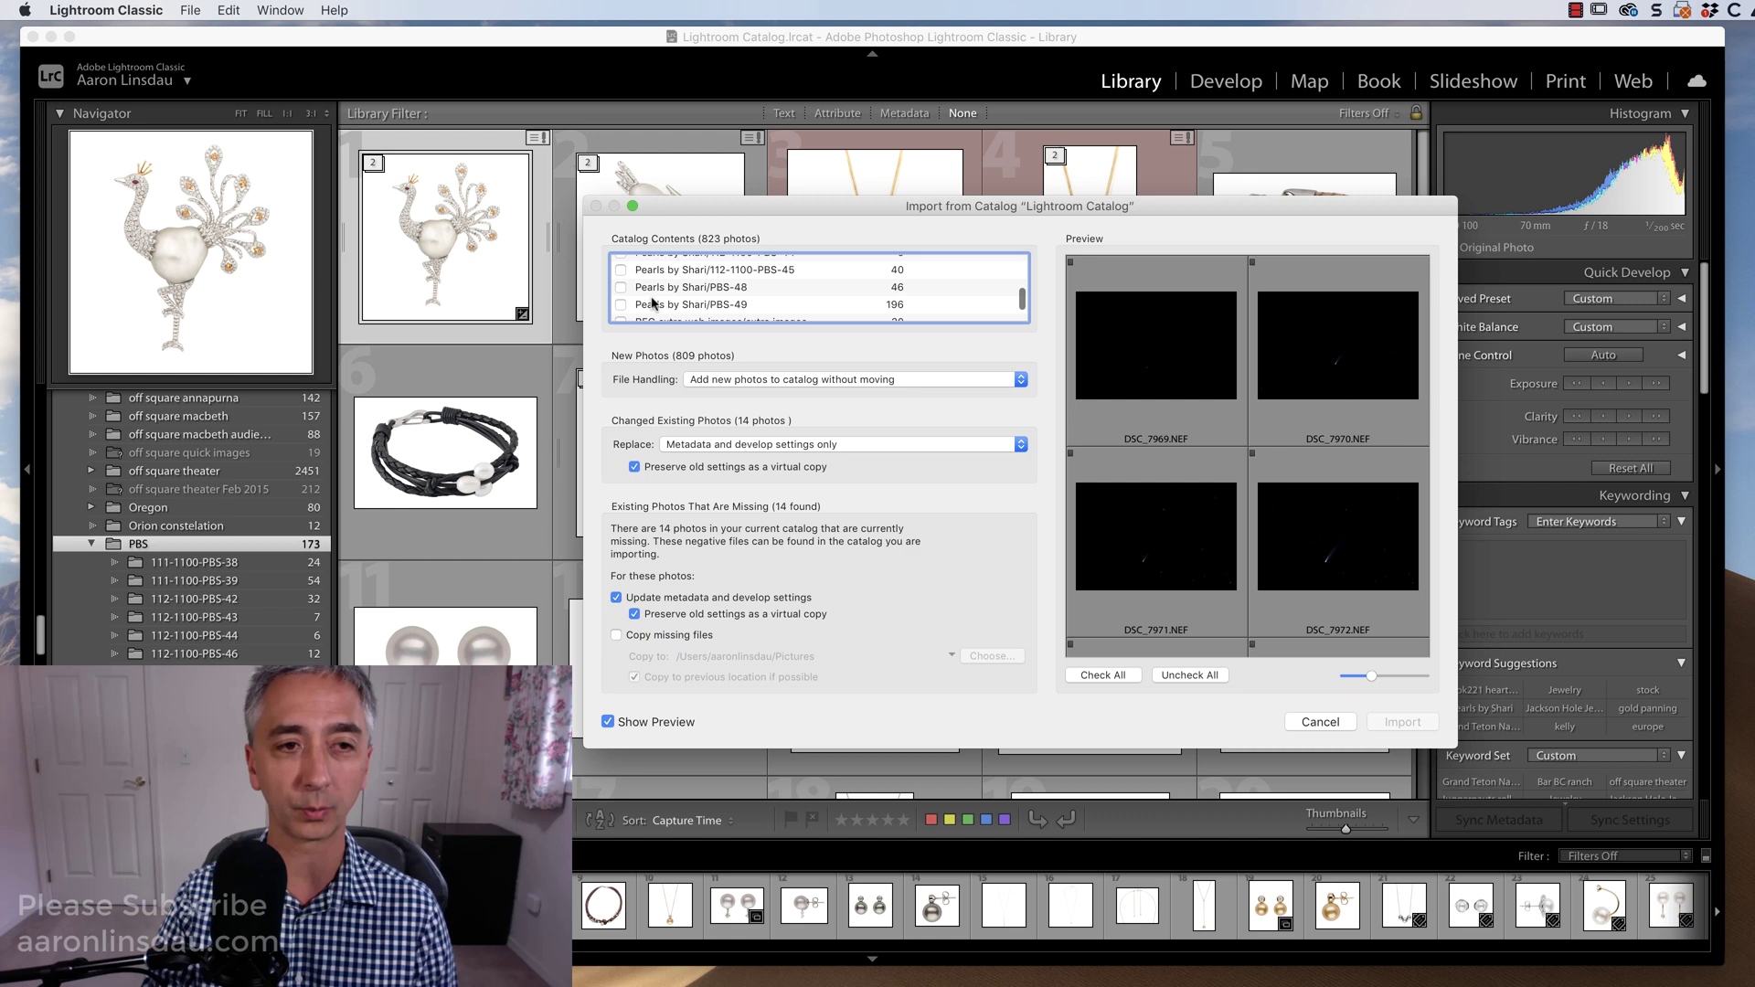
{"action": "left_click", "coordinate": [621, 287]}
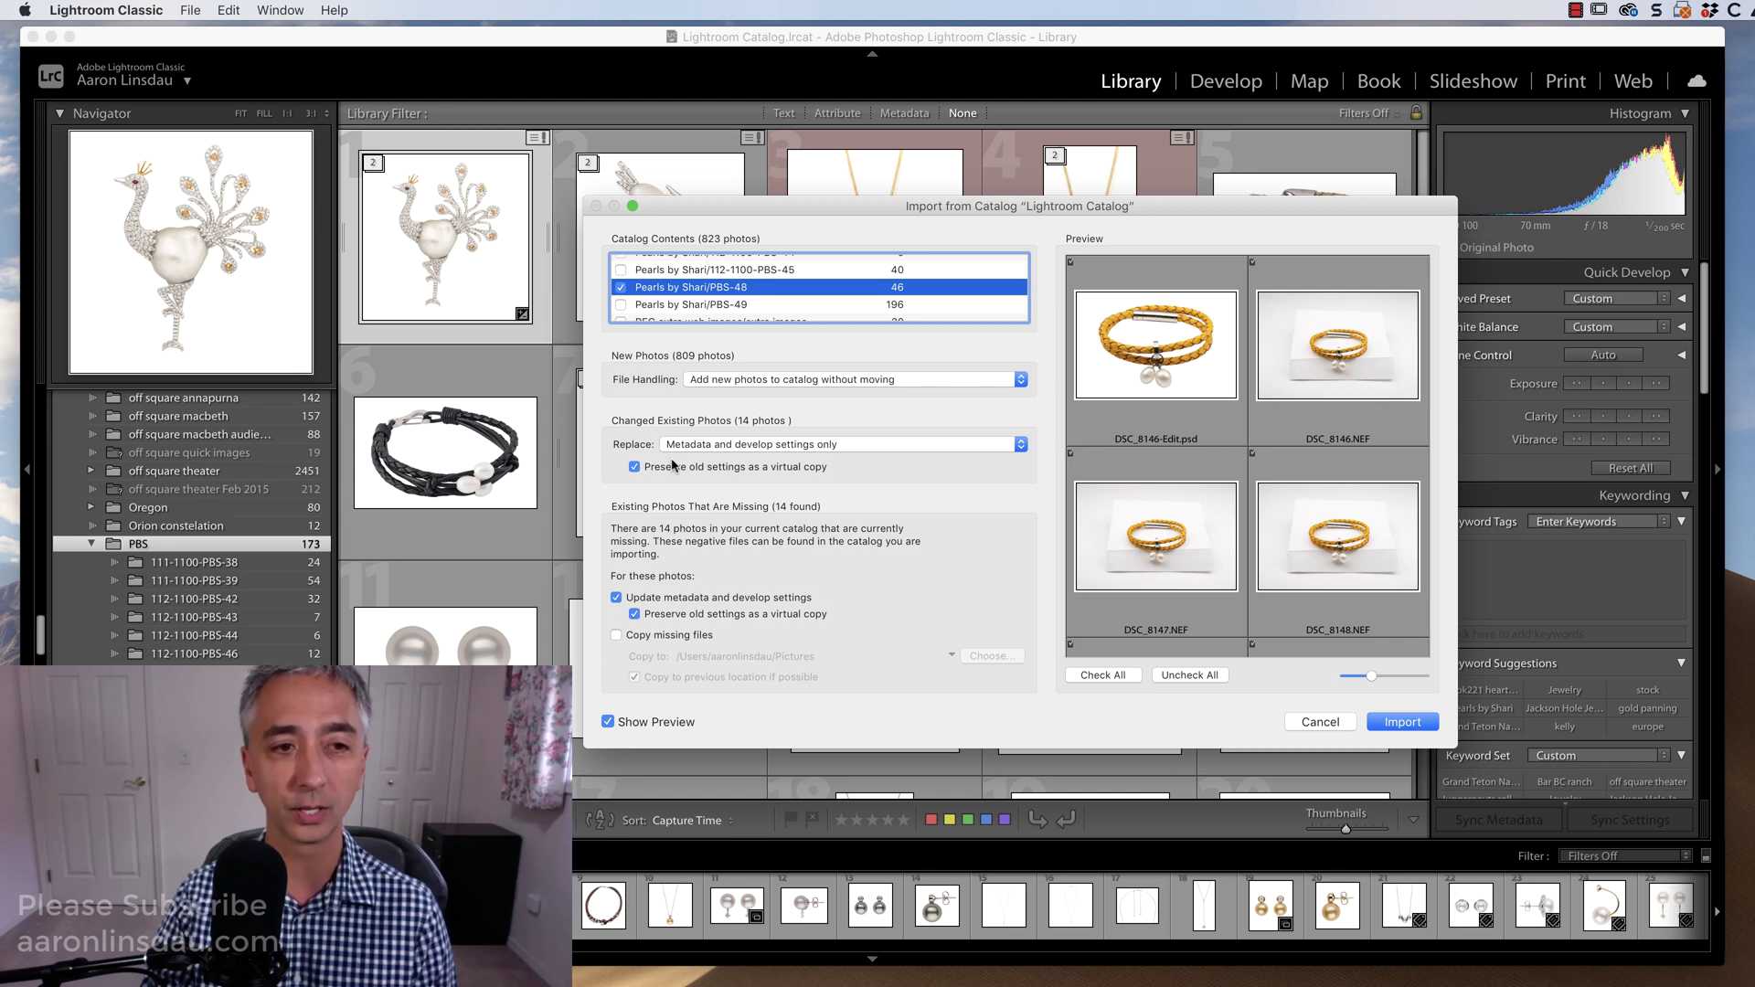
Step: Keep Replace set to 'Metadata and develop settings only' and shrink the preview thumbnails
{"action": "left_click", "coordinate": [780, 446]}
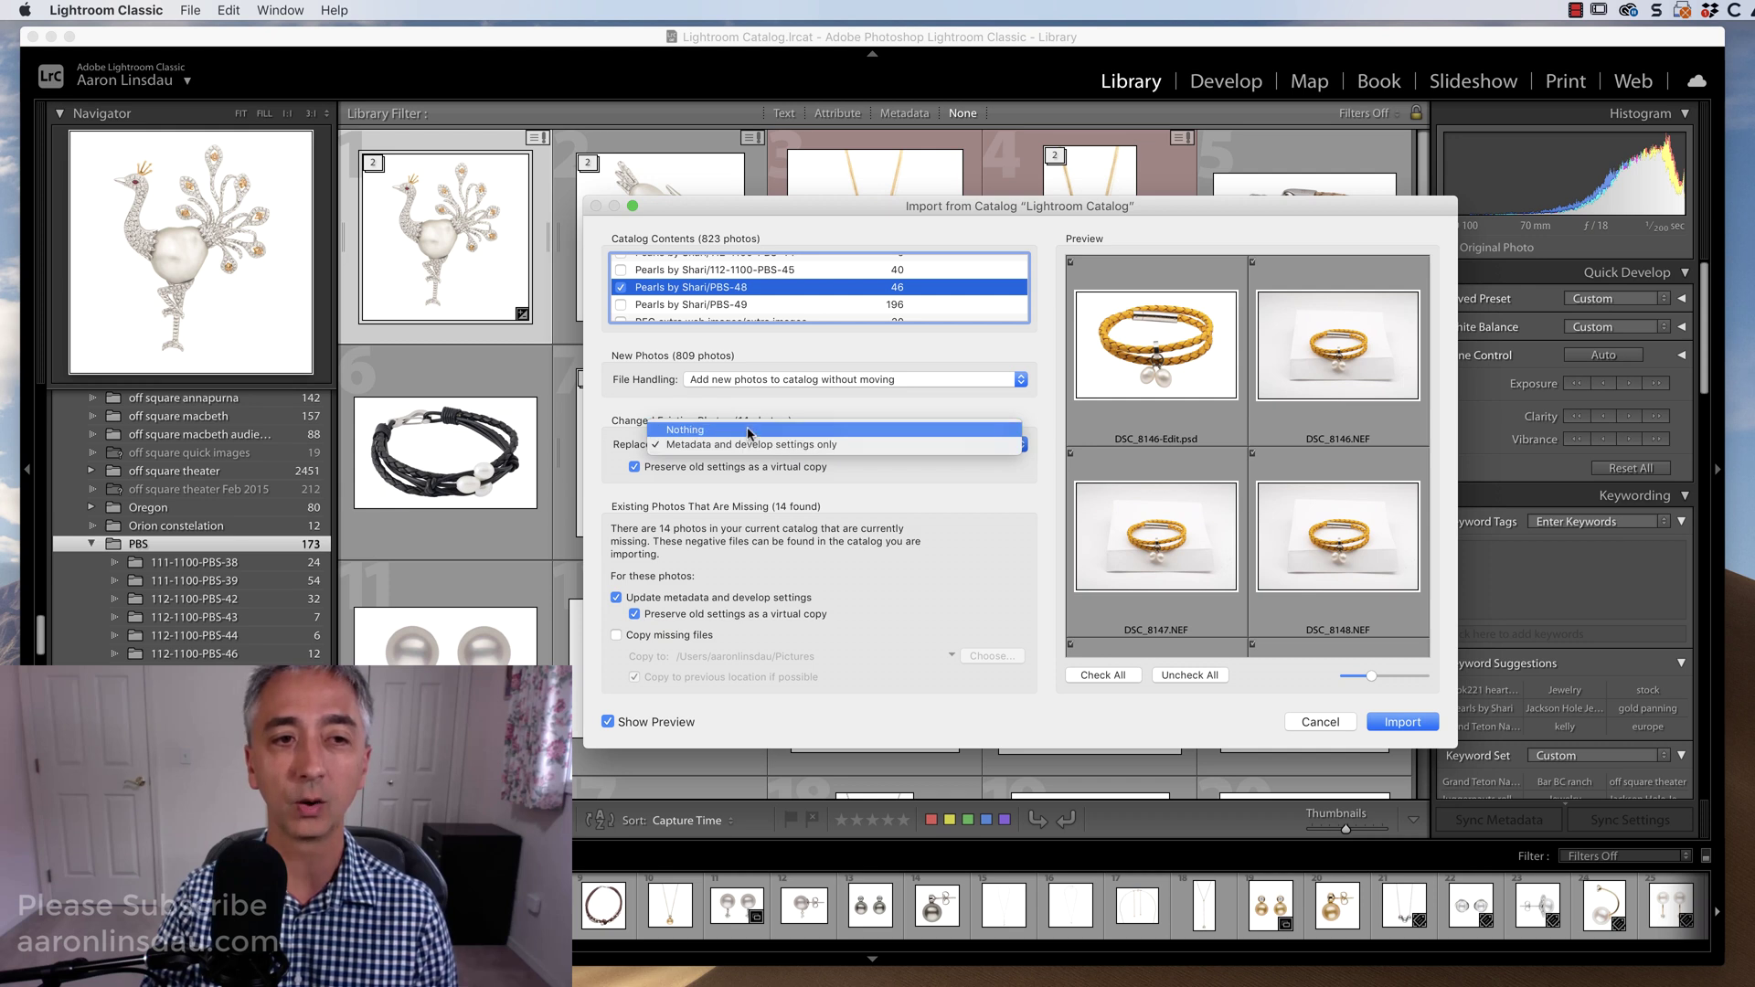
{"action": "left_click", "coordinate": [760, 444]}
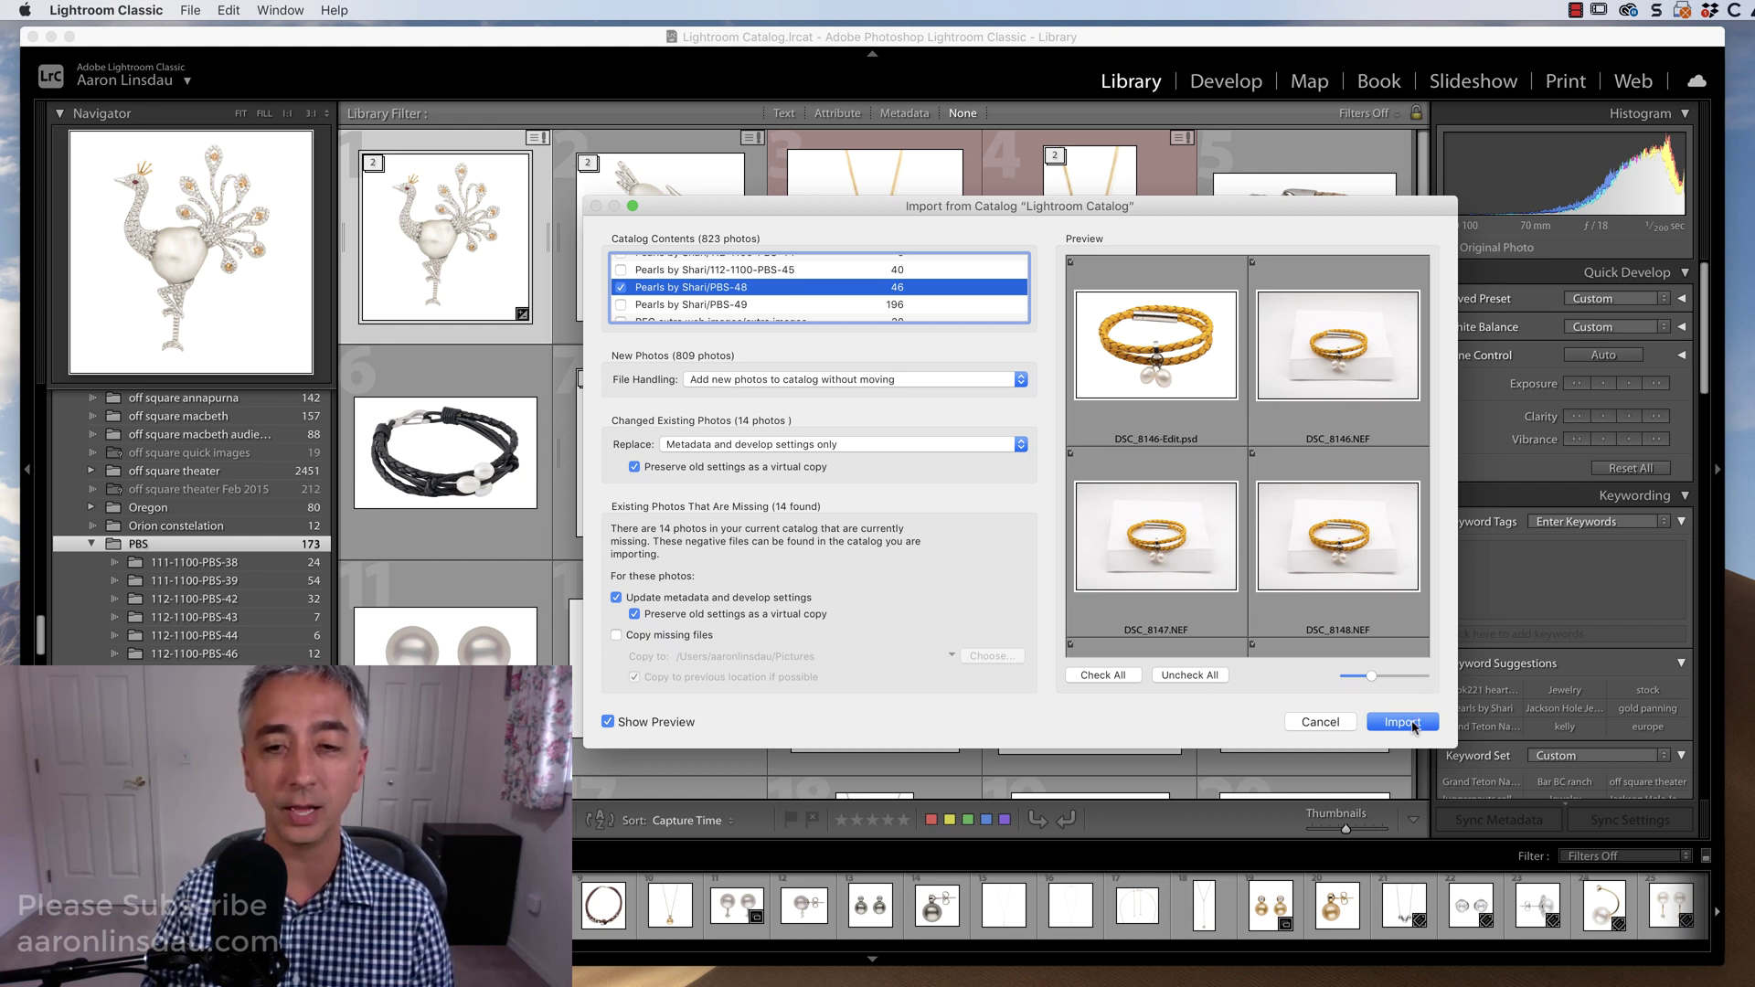
{"action": "mouse_move", "coordinate": [1366, 678]}
{"action": "left_mouse_down"}
{"action": "mouse_move", "coordinate": [1388, 678]}
{"action": "mouse_move", "coordinate": [1346, 678]}
{"action": "left_mouse_up"}
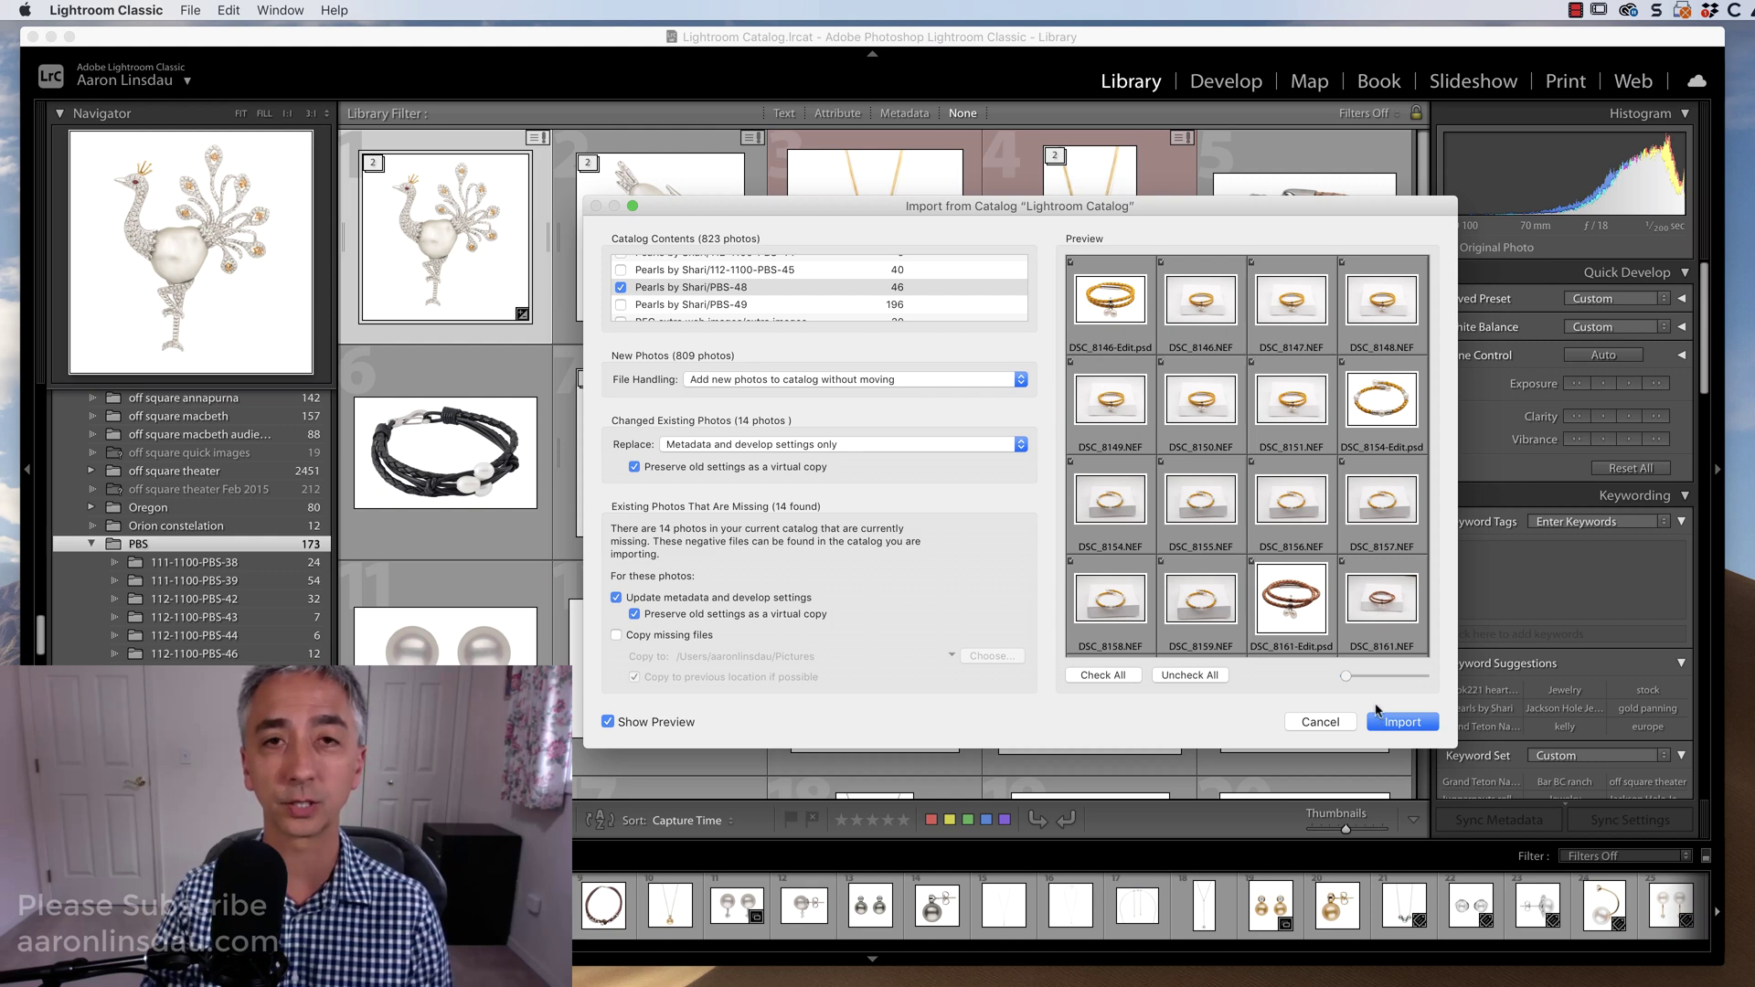
Step: Import the 46 PBS-48 photos and check the Folders panel for where they landed
{"action": "left_click", "coordinate": [1413, 724]}
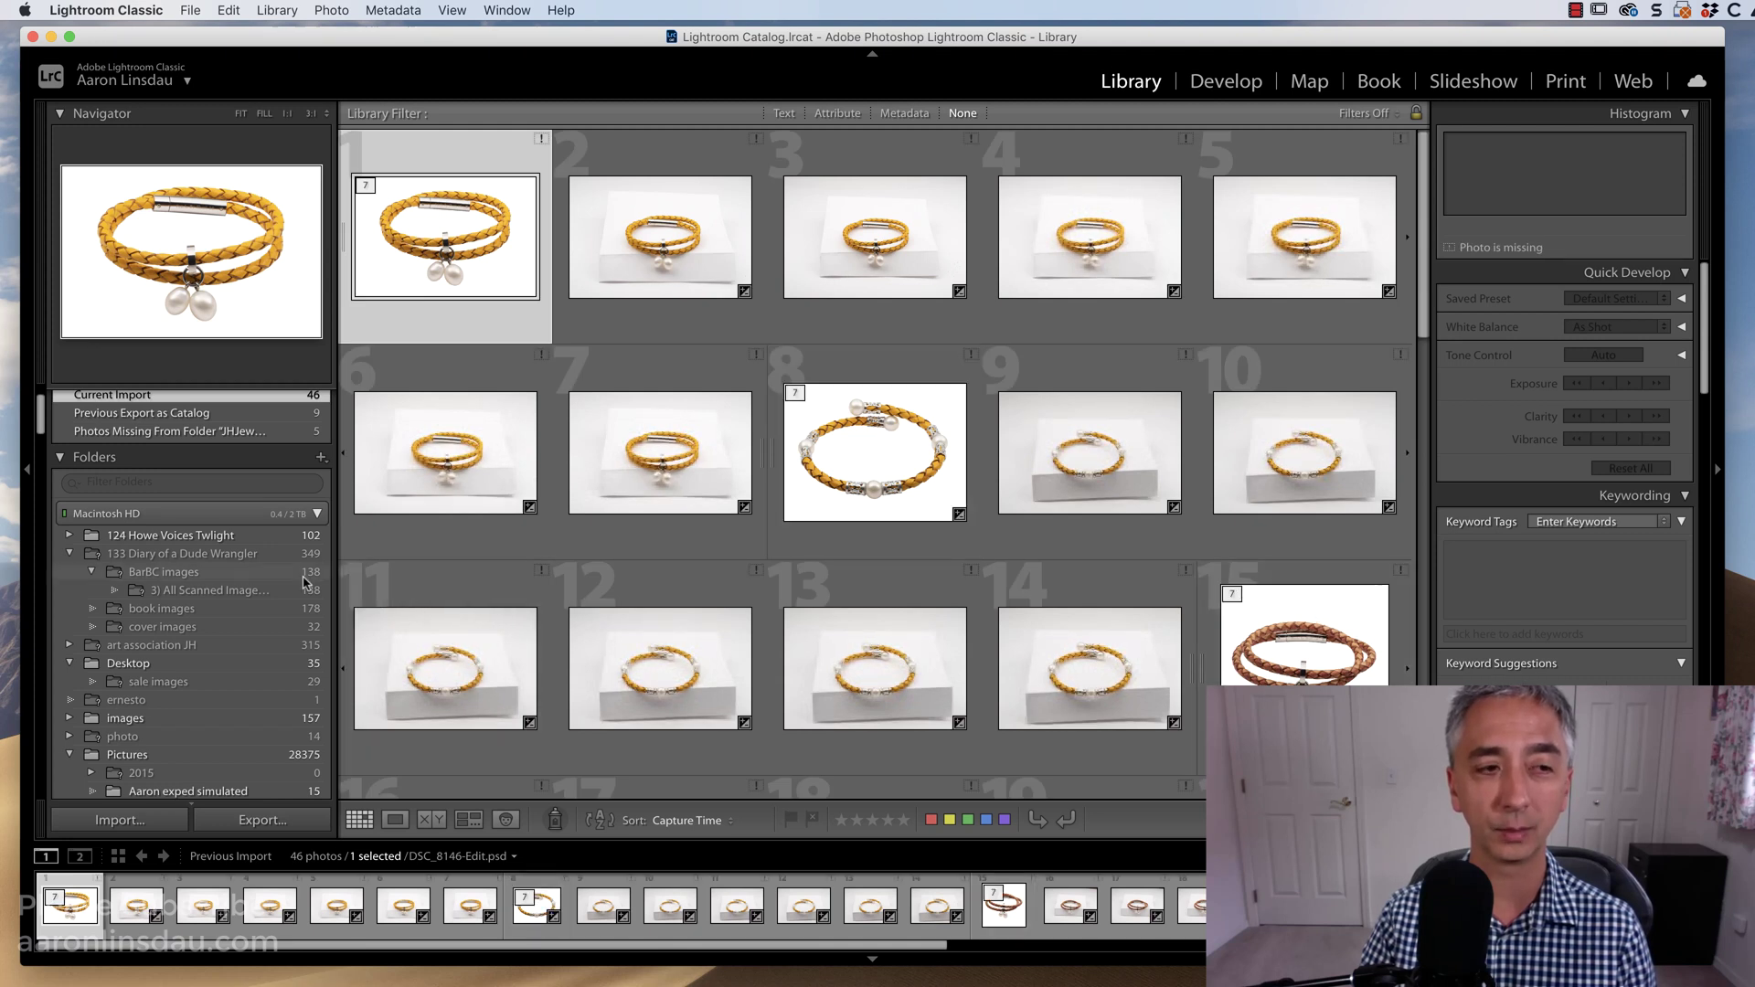
{"action": "scroll", "coordinate": [284, 582], "scroll_direction": "up", "scroll_amount": 2}
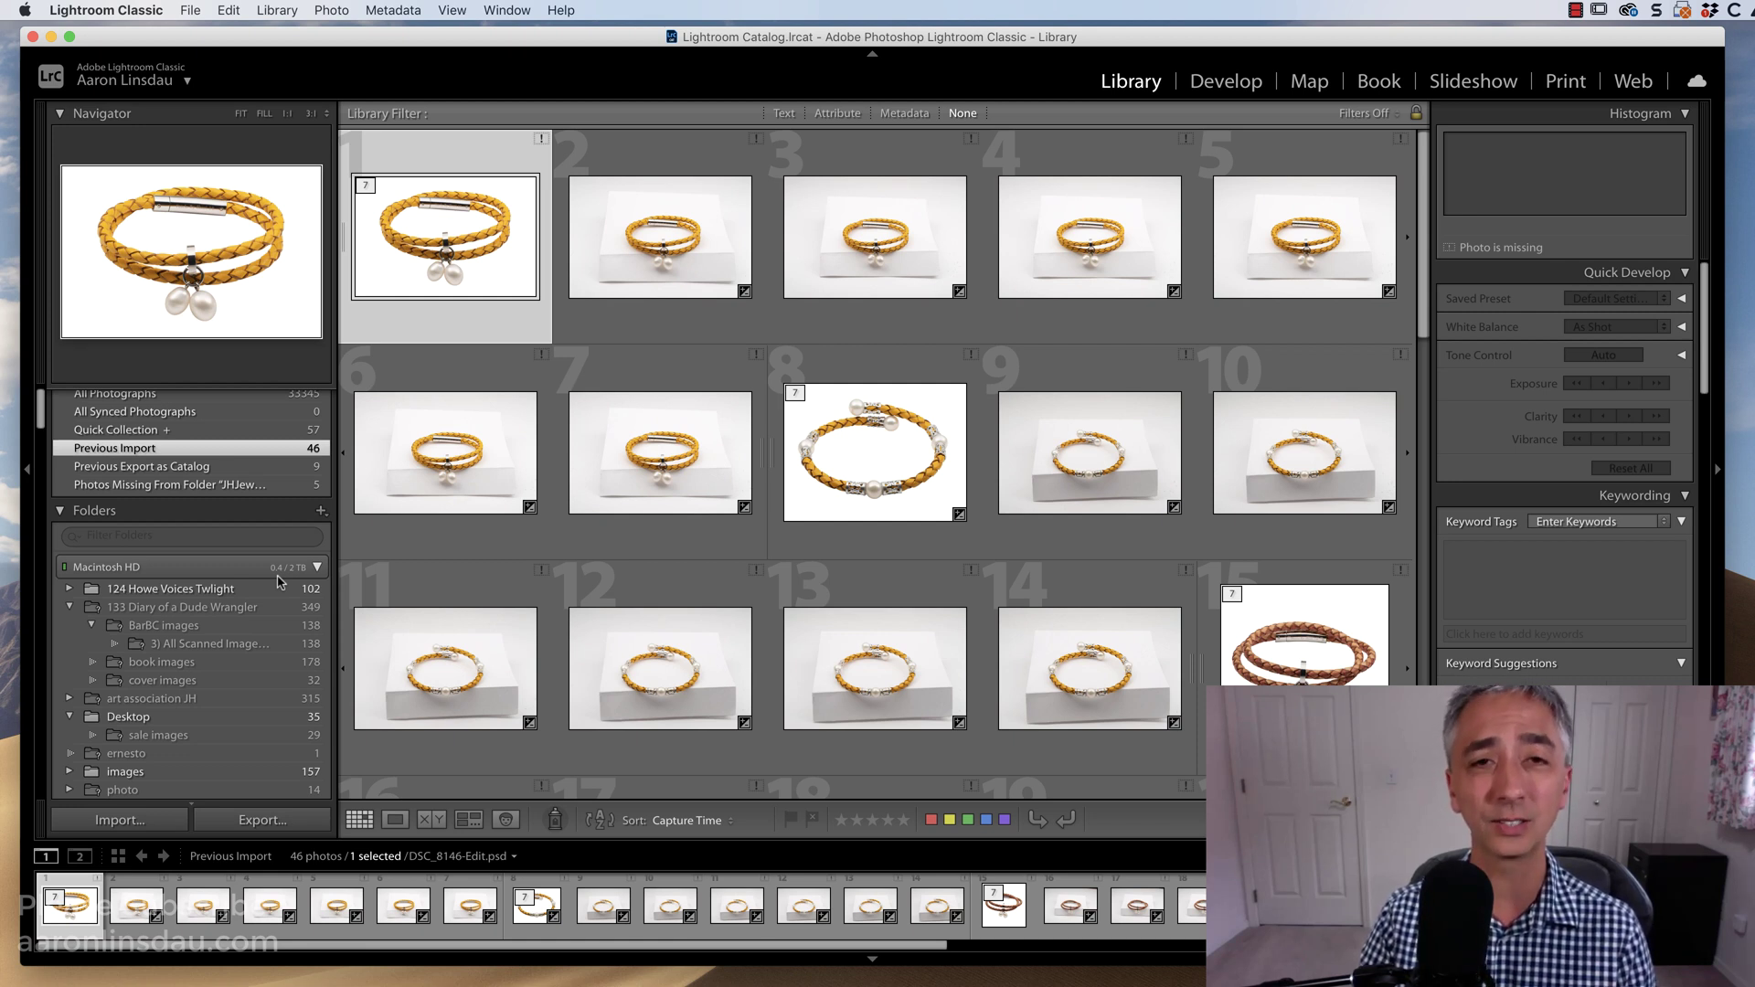
{"action": "scroll", "coordinate": [194, 665], "scroll_direction": "down", "scroll_amount": 1}
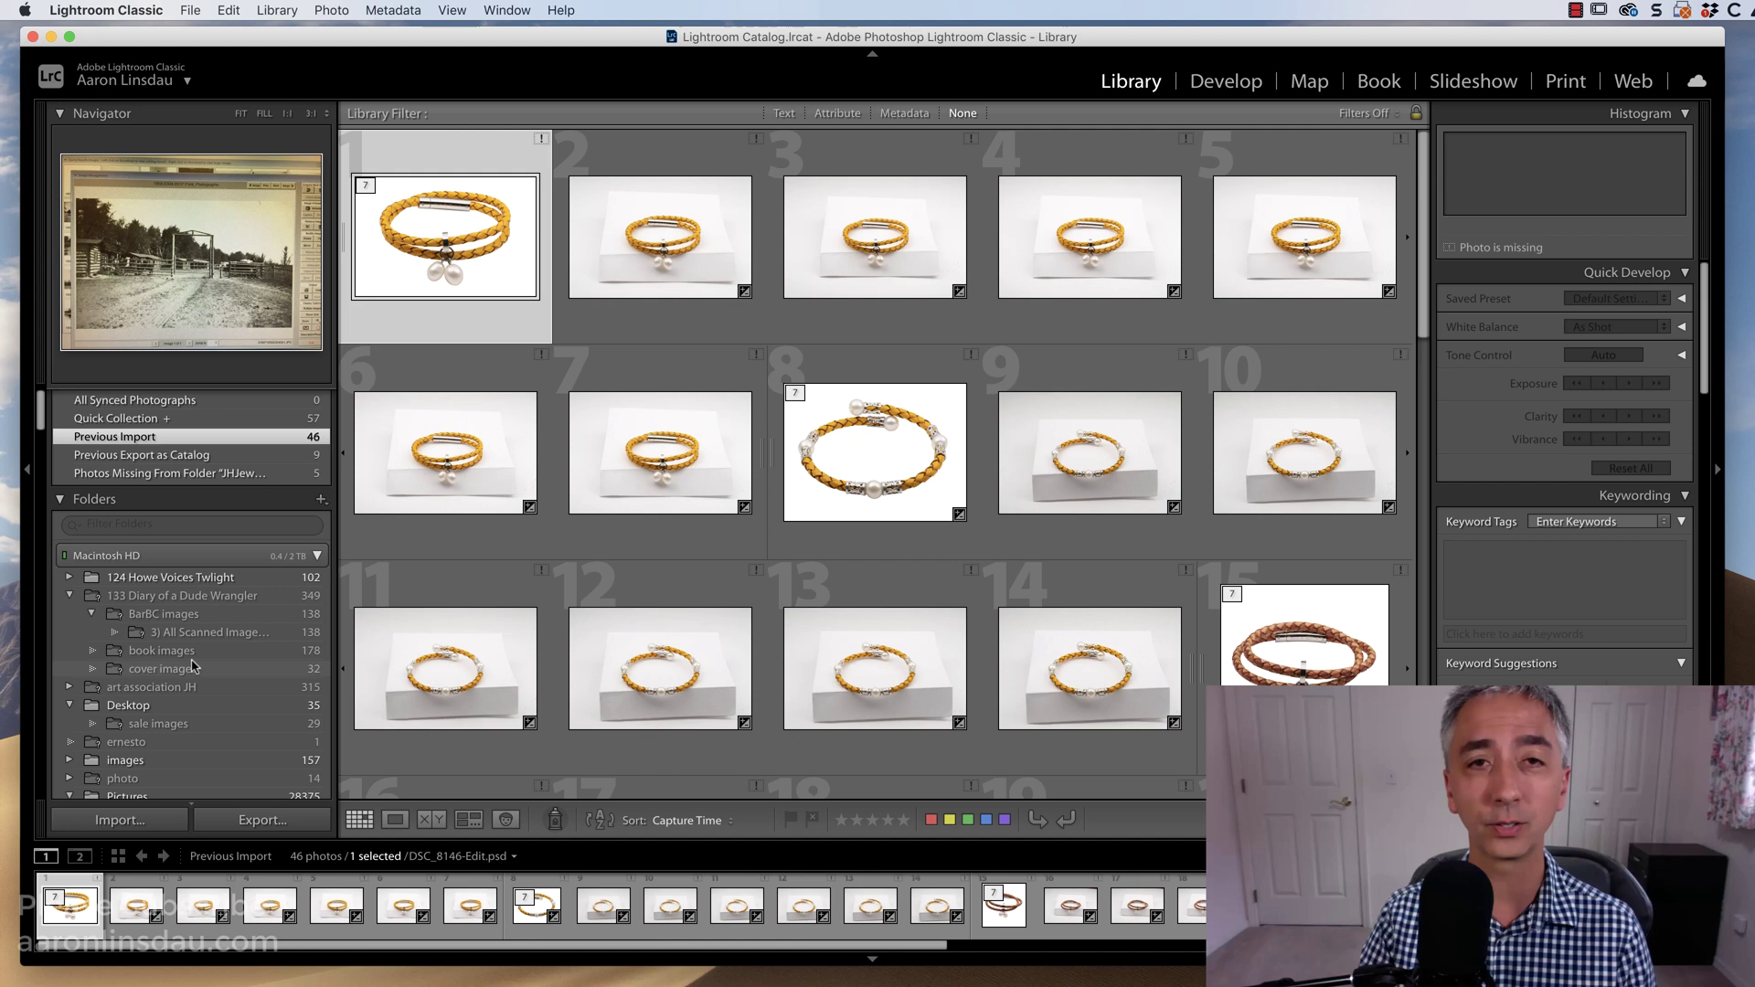
{"action": "scroll", "coordinate": [192, 665], "scroll_direction": "down", "scroll_amount": 15}
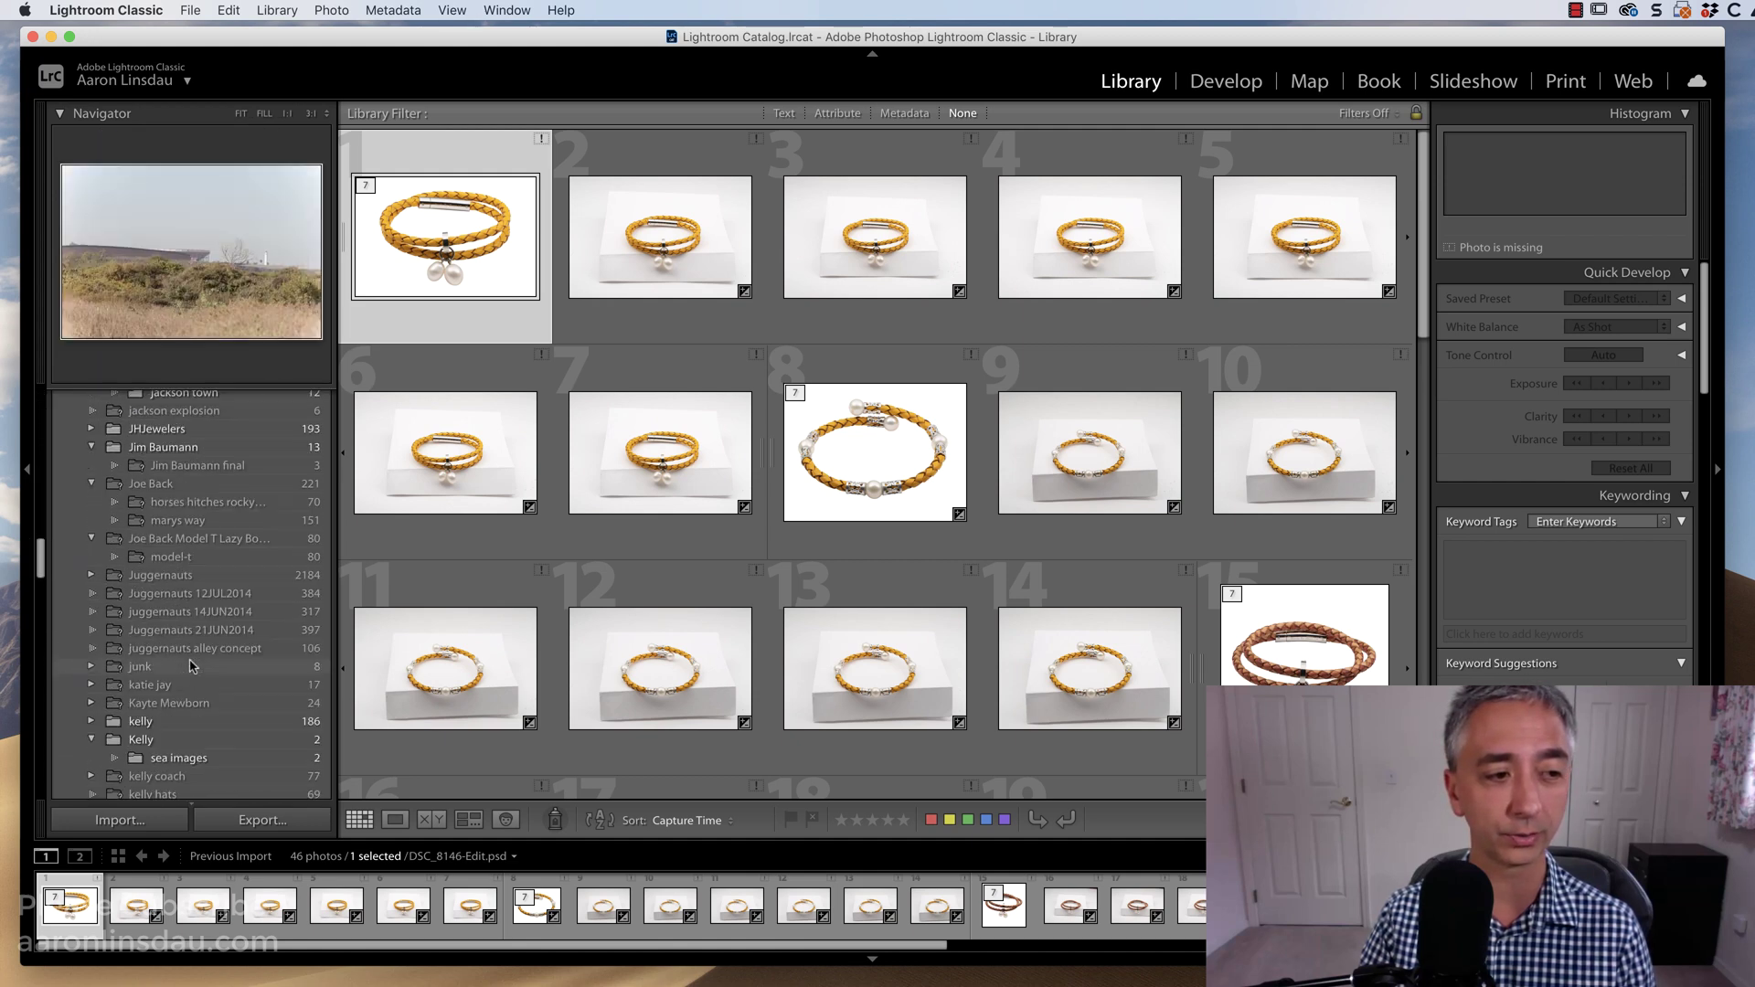
{"action": "scroll", "coordinate": [192, 666], "scroll_direction": "down", "scroll_amount": 20}
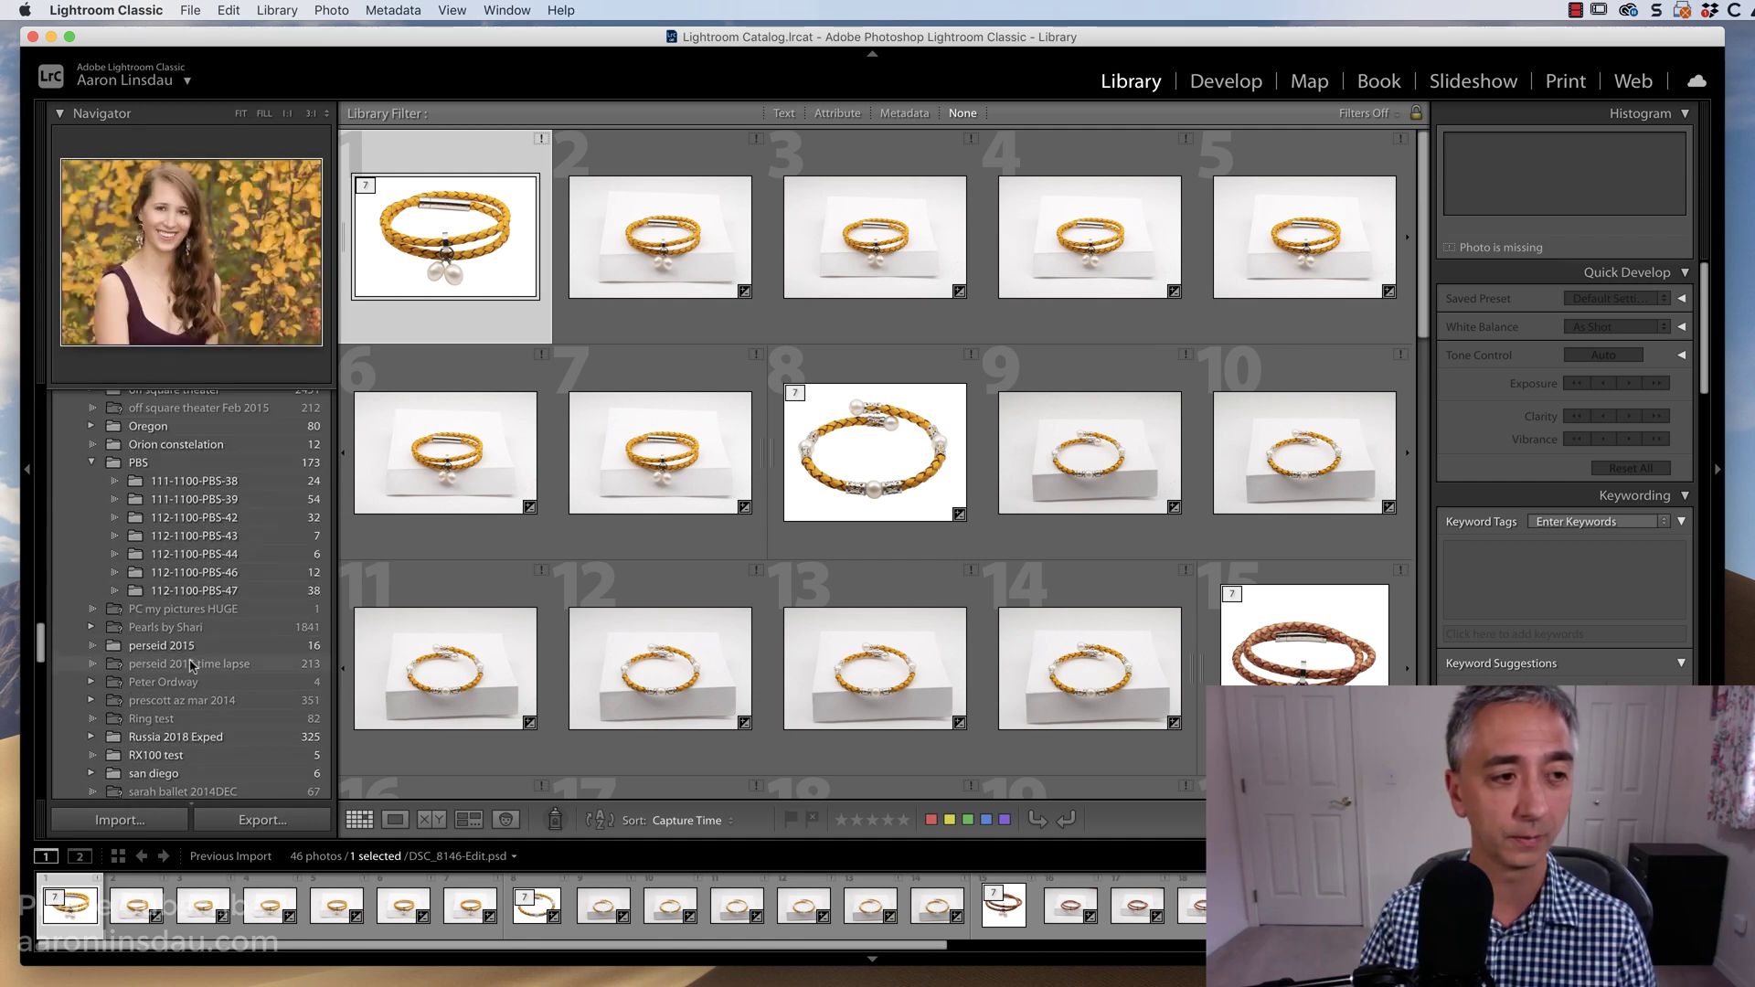
{"action": "scroll", "coordinate": [192, 665], "scroll_direction": "up", "scroll_amount": 5}
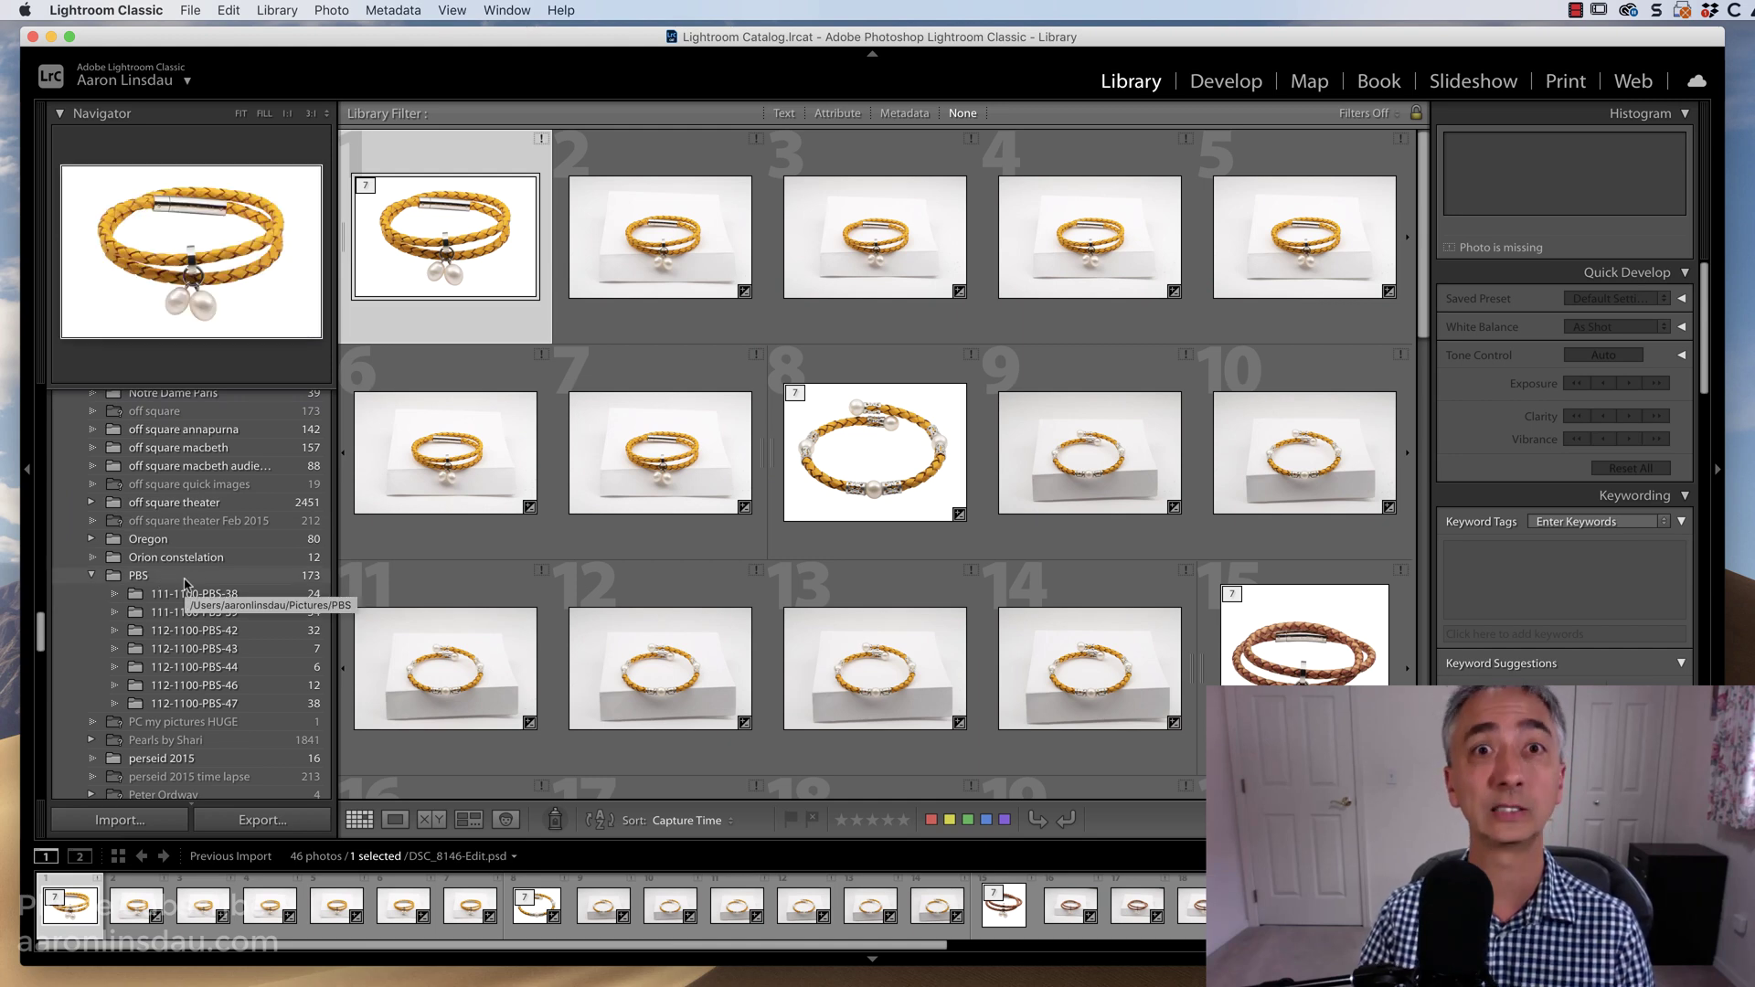
{"action": "scroll", "coordinate": [173, 576], "scroll_direction": "up", "scroll_amount": 10}
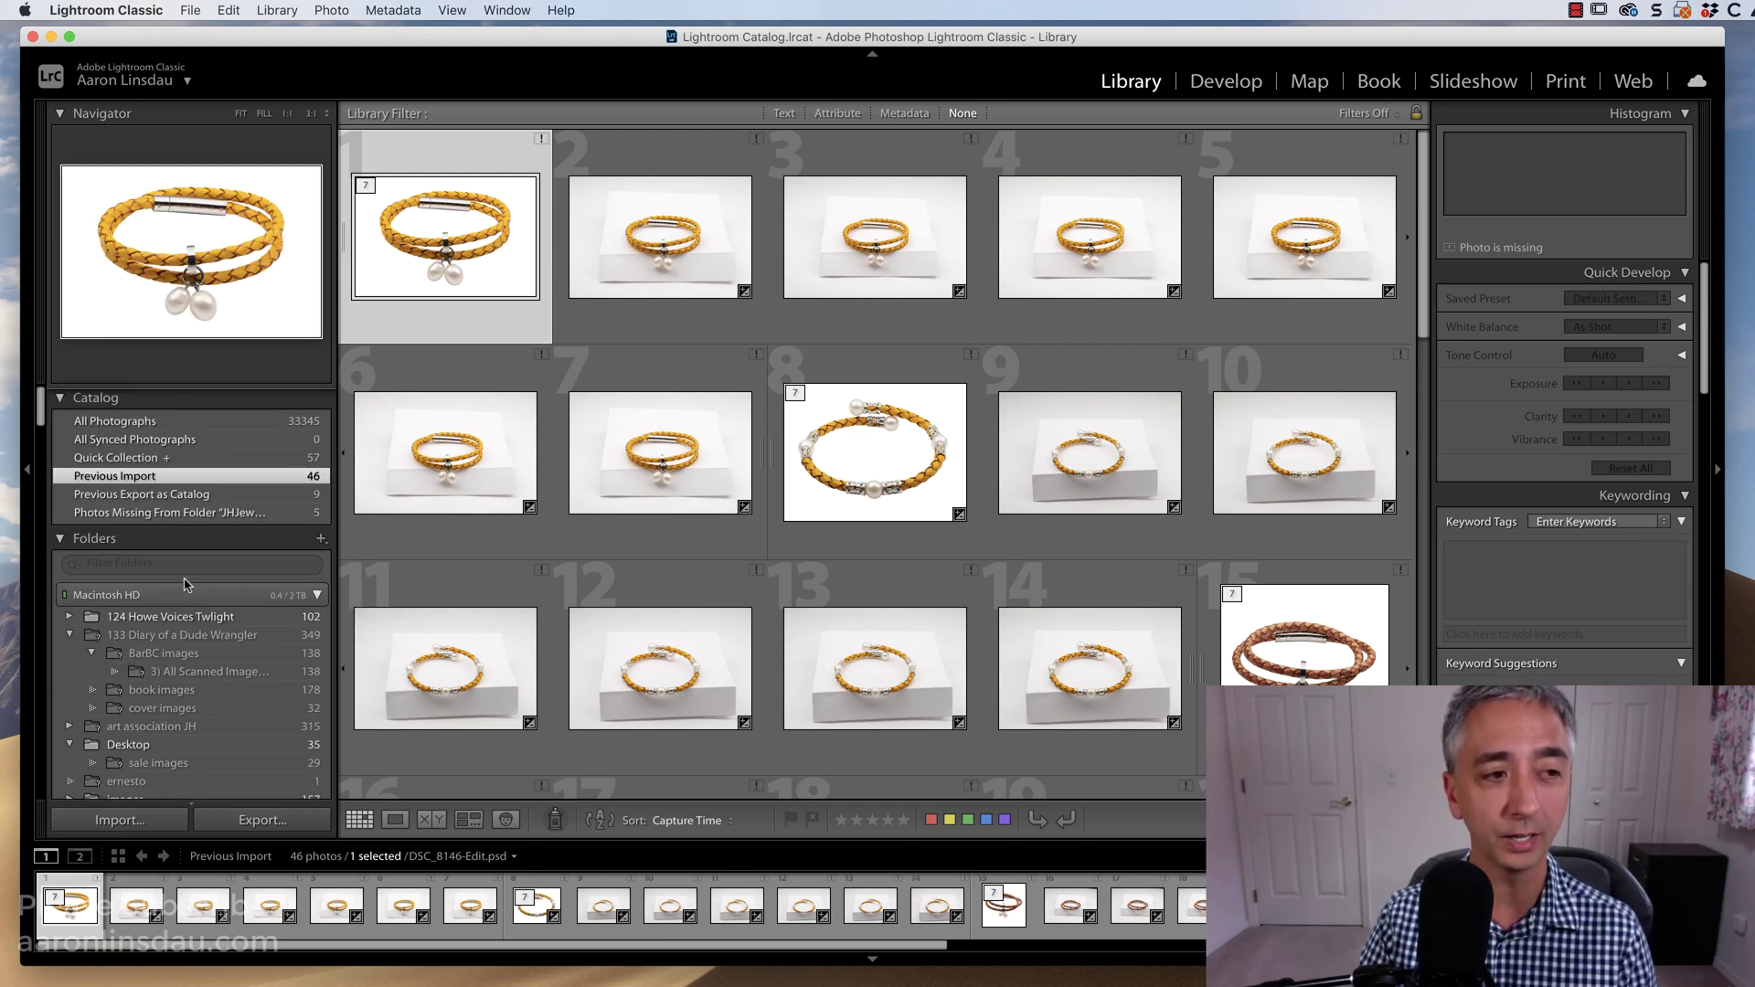
Step: Display the imported PBS-48 folder under Extreme SSD, with Macintosh HD's folder tree expanded
{"action": "left_click", "coordinate": [317, 595]}
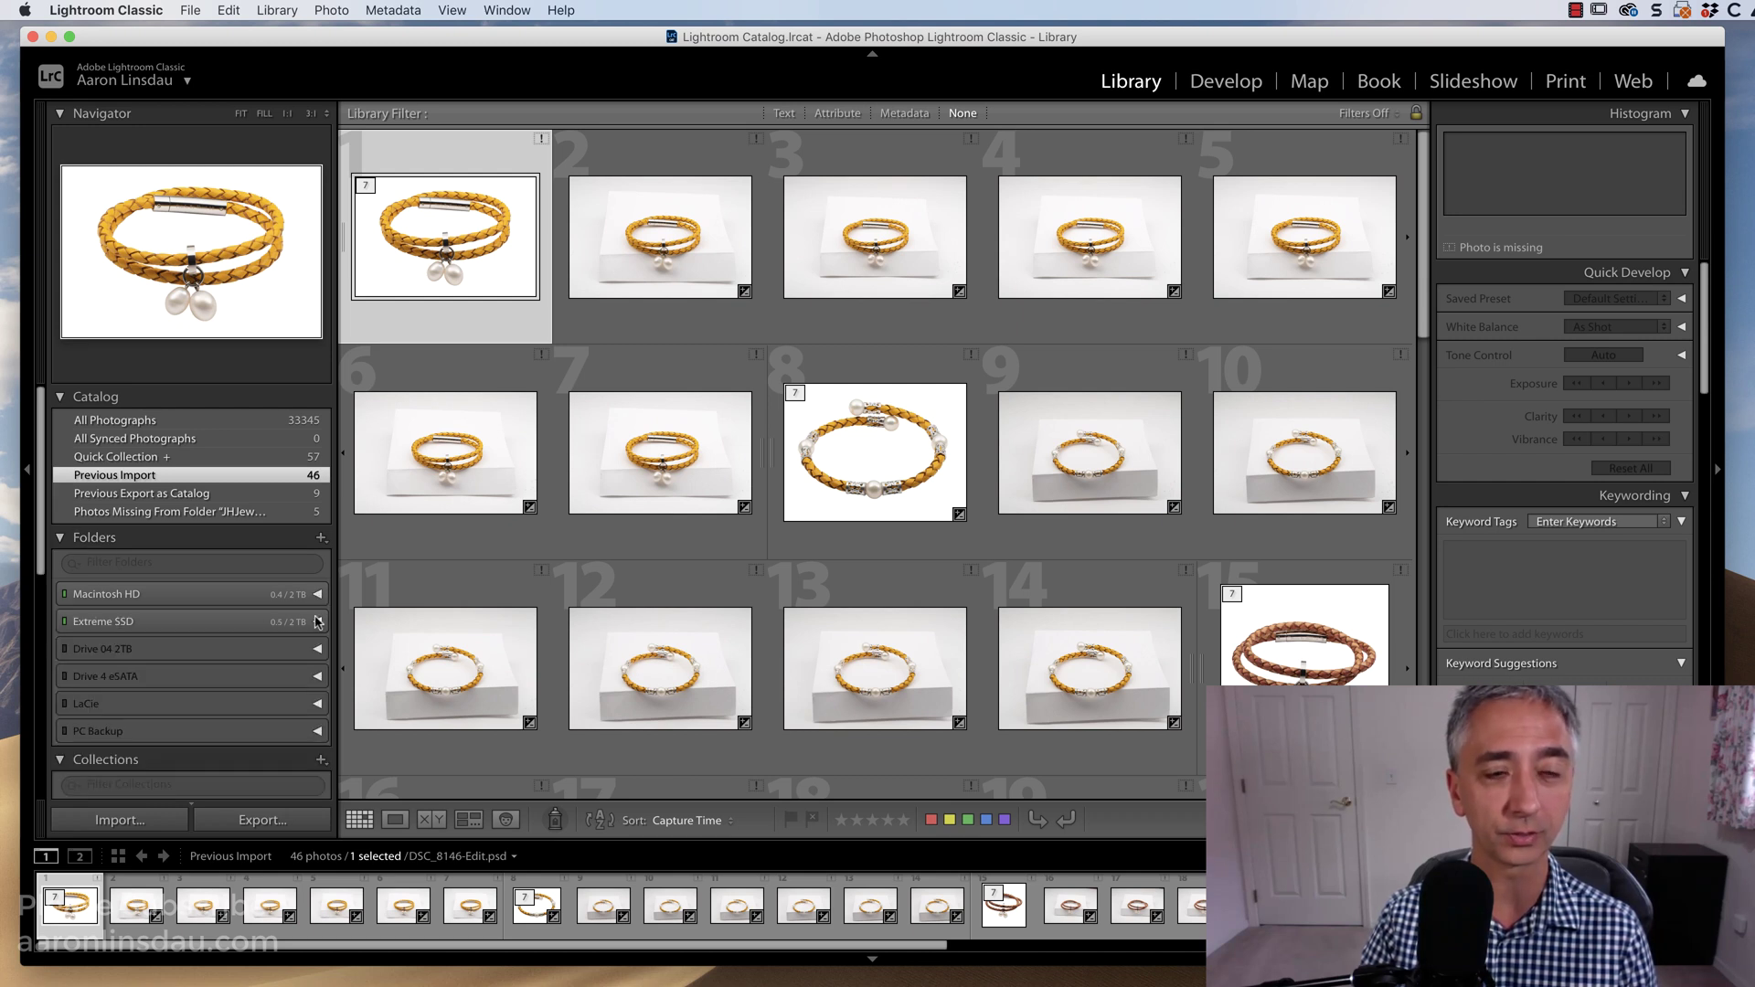
{"action": "left_click", "coordinate": [317, 621]}
{"action": "scroll", "coordinate": [258, 620], "scroll_direction": "down", "scroll_amount": 1}
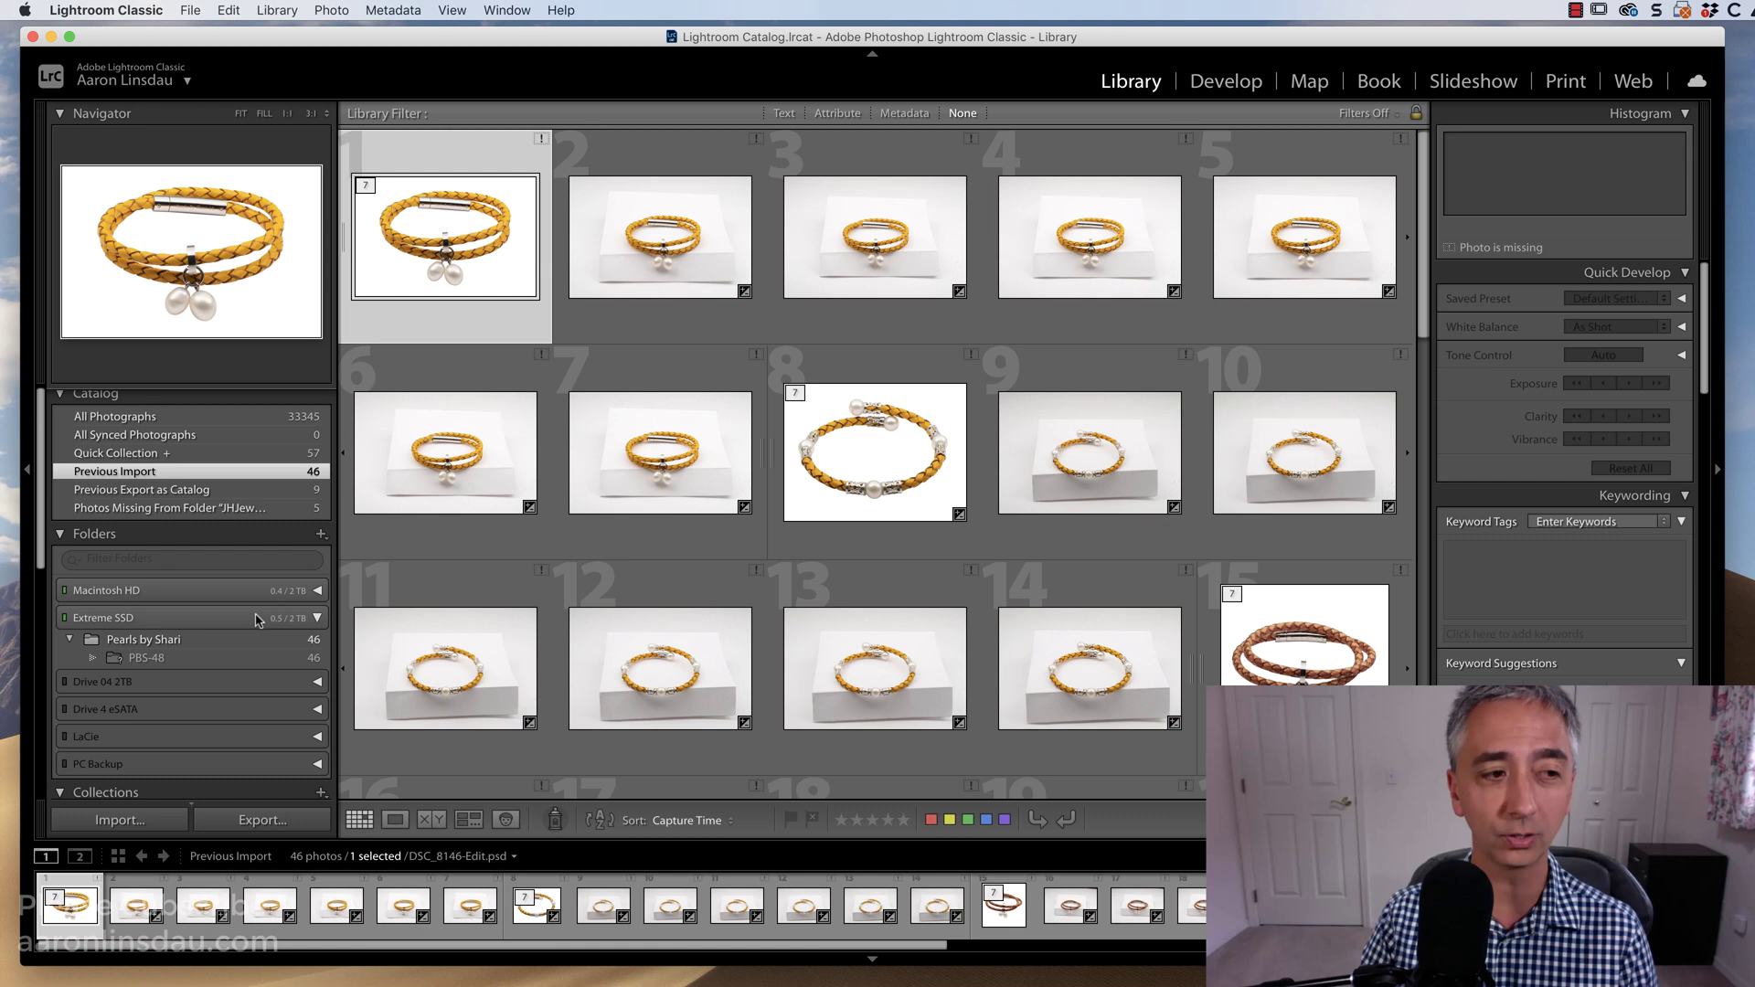
{"action": "left_click", "coordinate": [153, 649]}
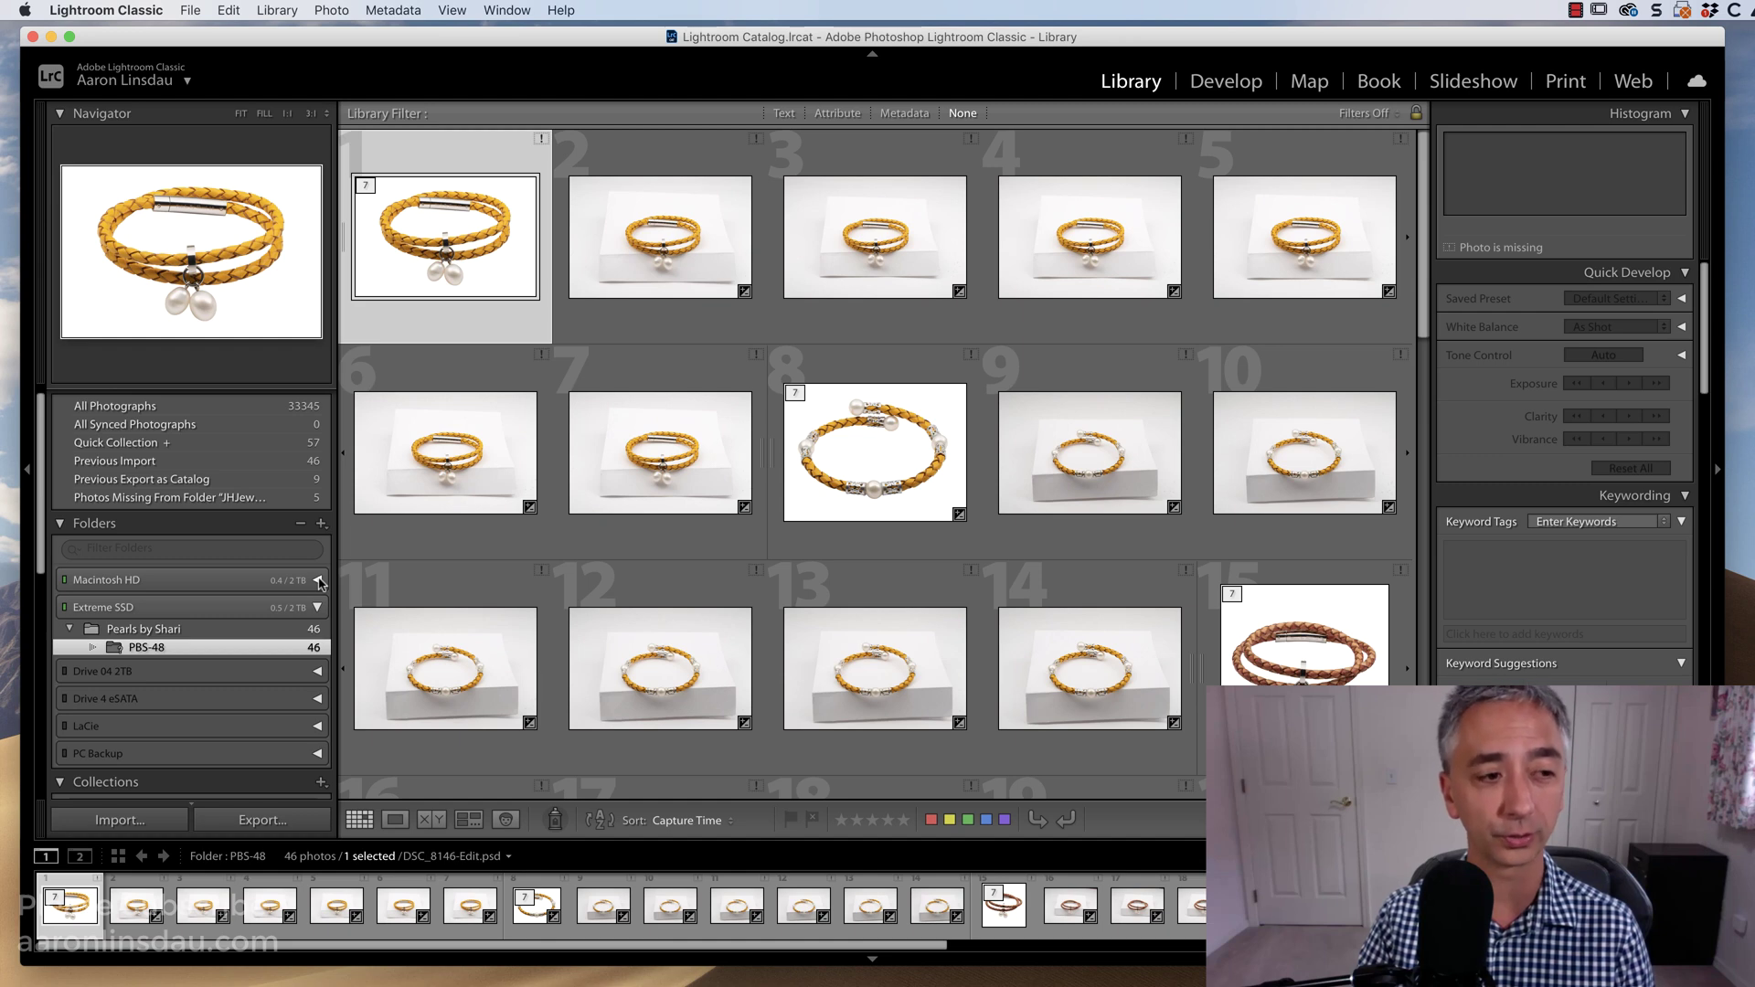
{"action": "left_click", "coordinate": [318, 581]}
{"action": "scroll", "coordinate": [279, 603], "scroll_direction": "down", "scroll_amount": 10}
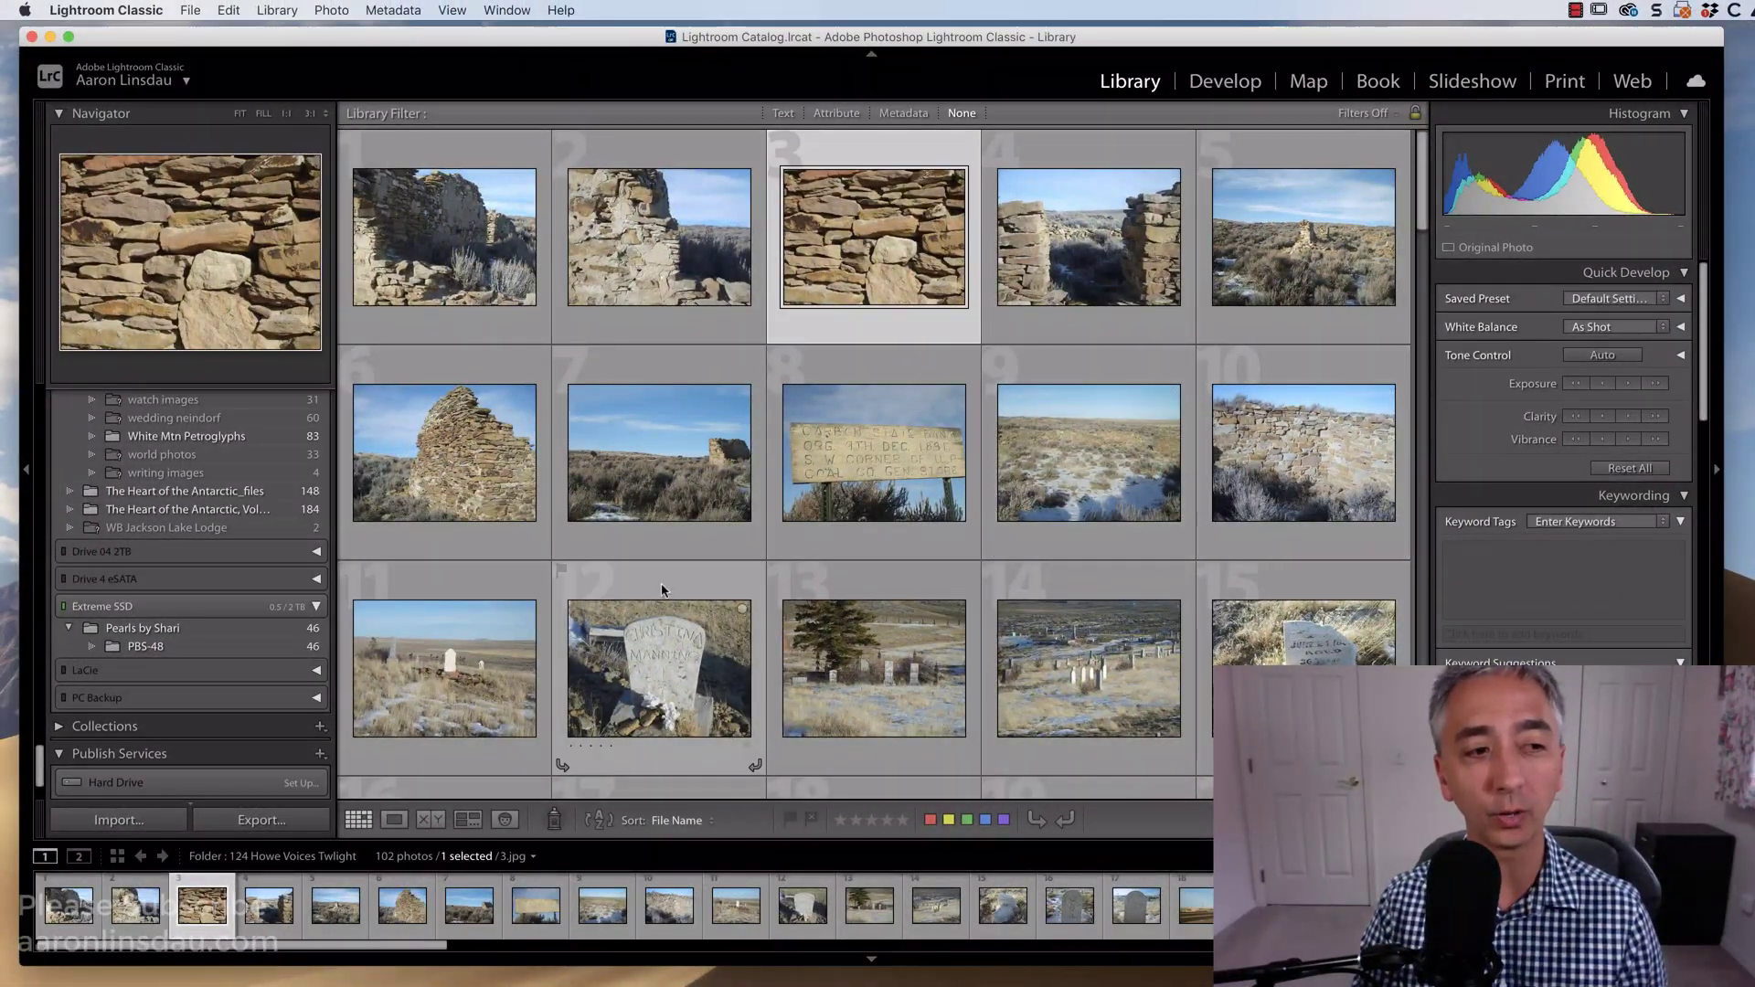
Step: Drag PBS-48 onto the PBS folder on Macintosh HD and confirm the move on disk
{"action": "mouse_move", "coordinate": [157, 647]}
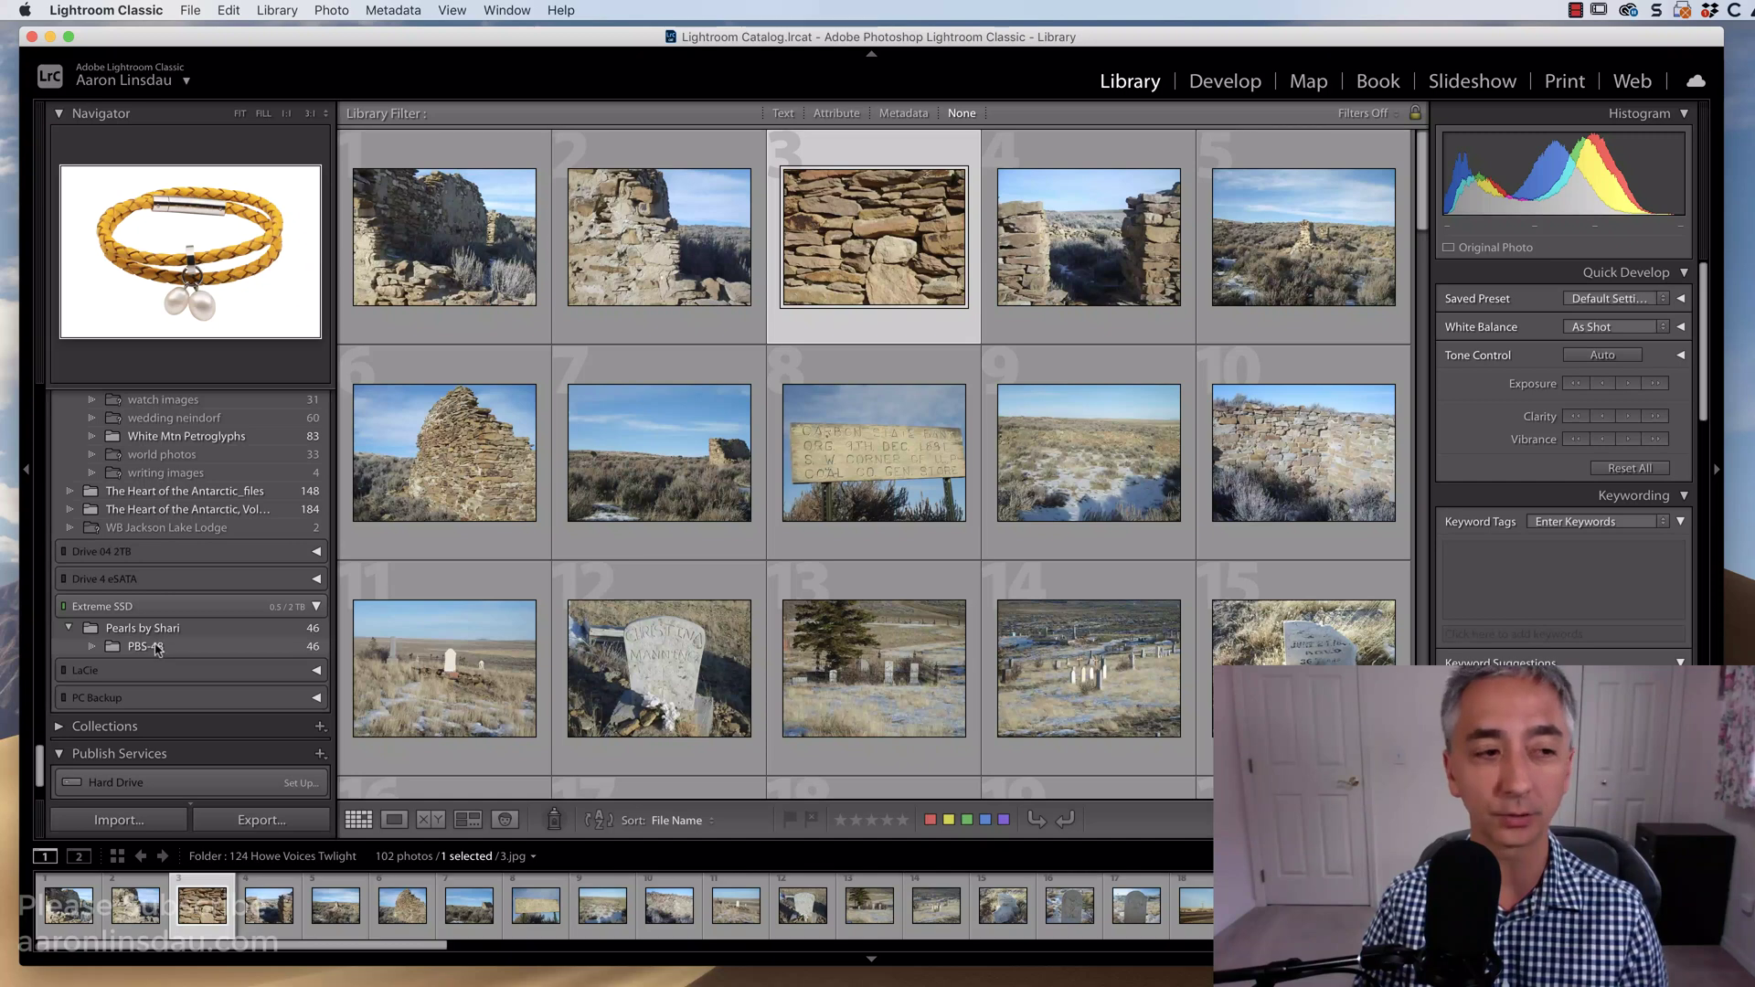
{"action": "left_click_drag", "start_coordinate": [150, 650], "coordinate": [154, 512]}
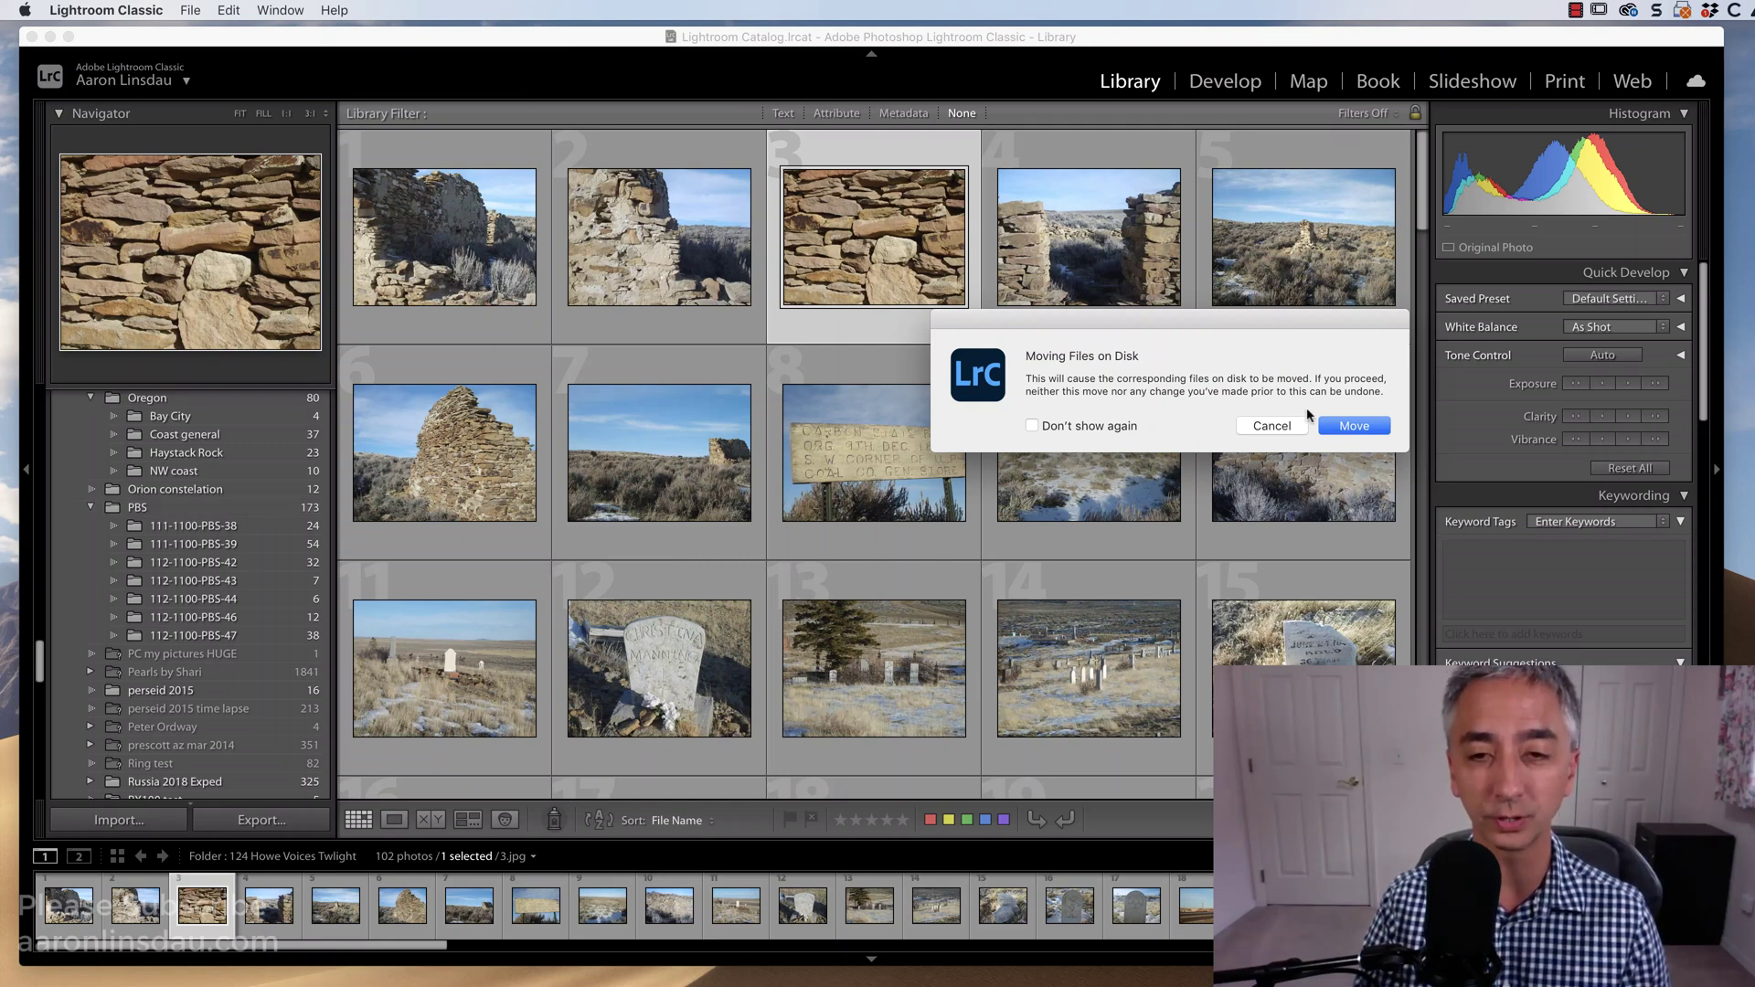
{"action": "left_click", "coordinate": [1364, 426]}
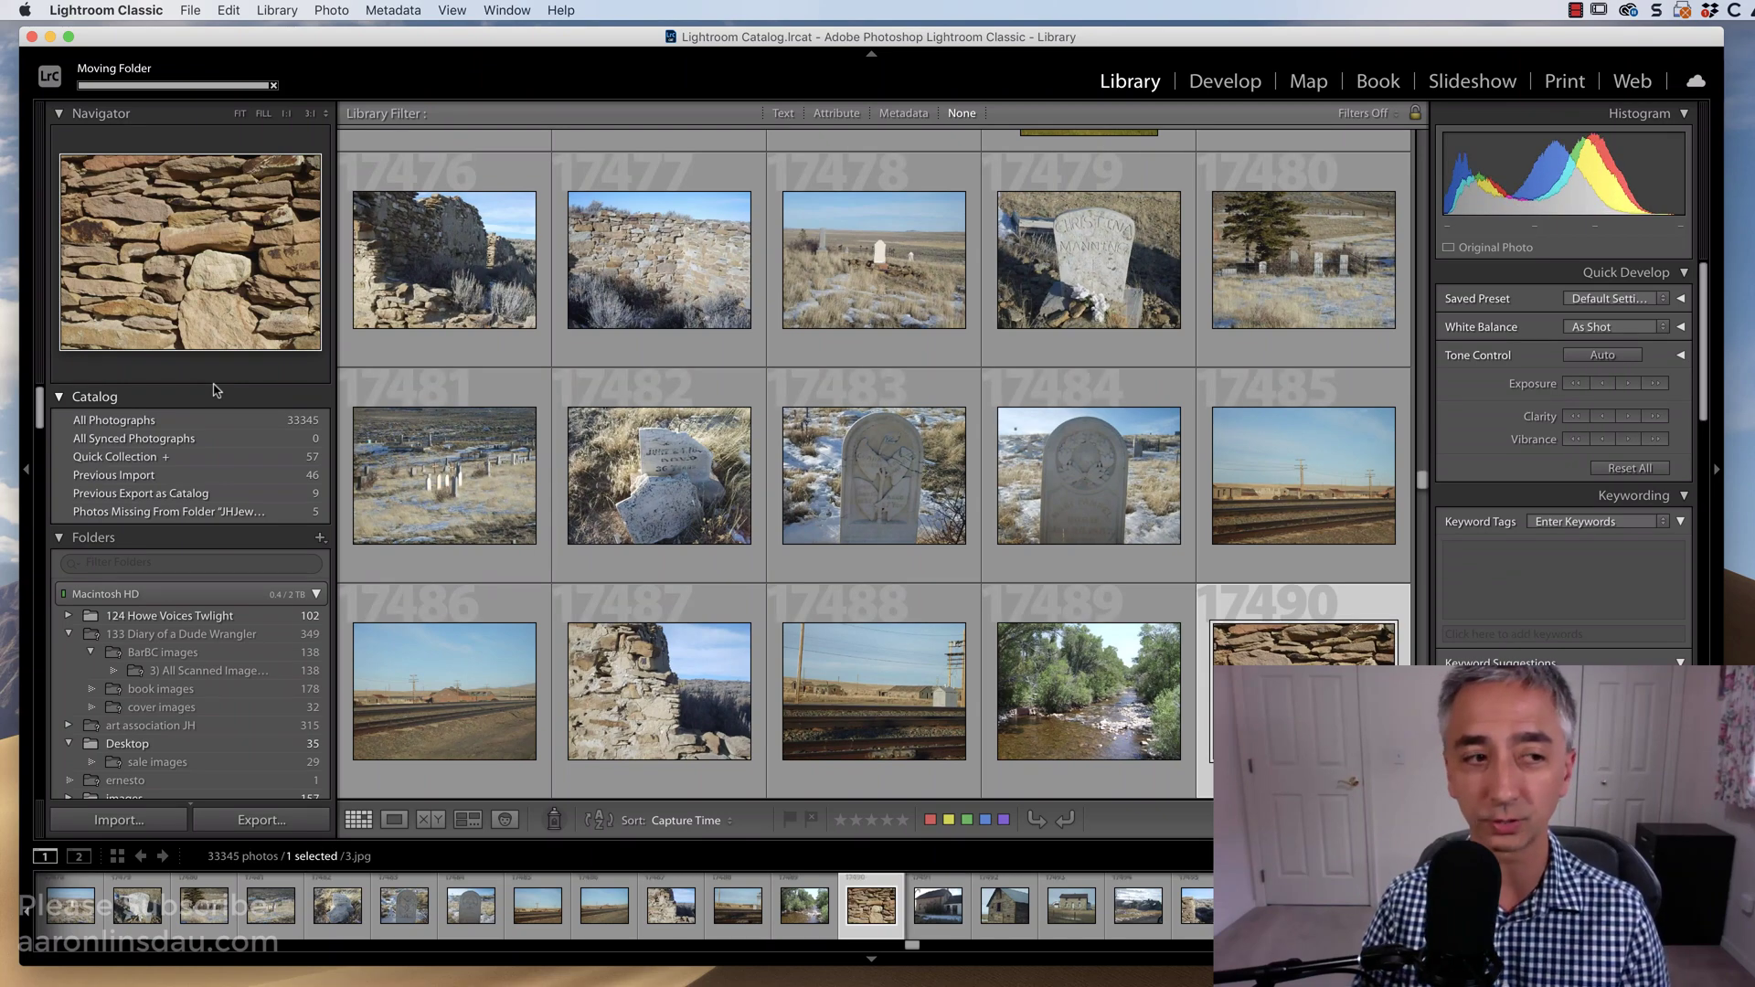
Step: Select the relocated PBS-48 subfolder under PBS to show its 46 bracelet photos
{"action": "scroll", "coordinate": [152, 595], "scroll_direction": "down", "scroll_amount": 15}
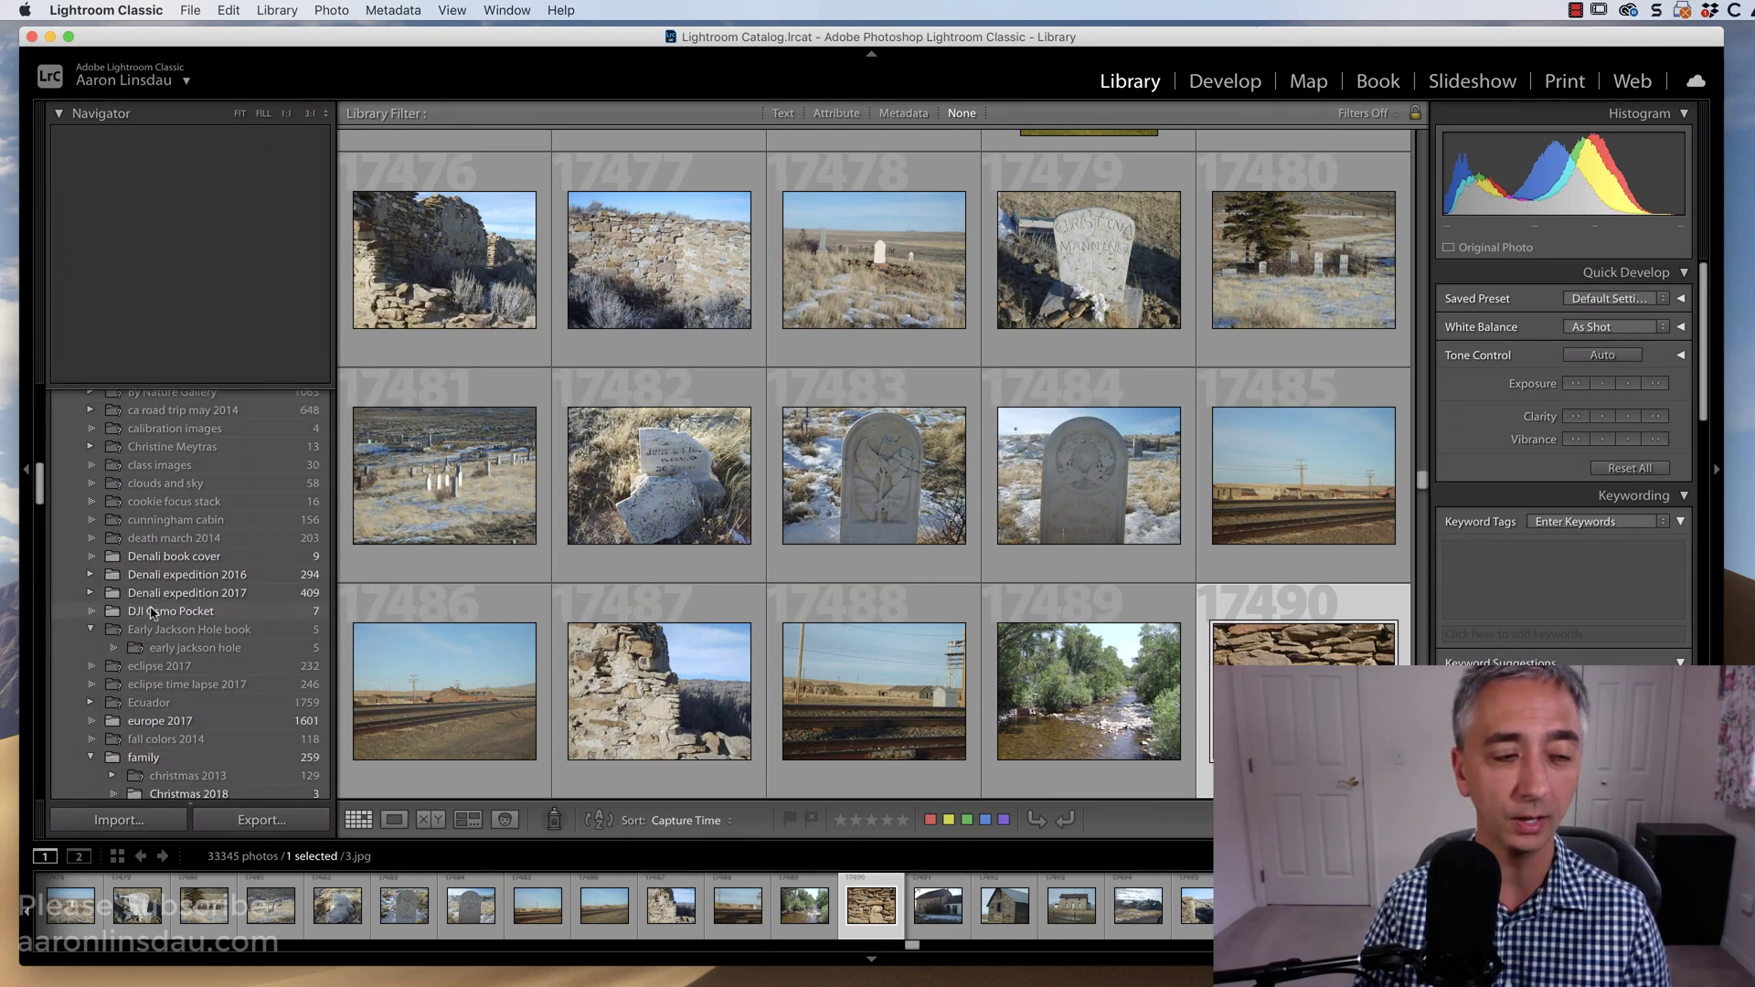
{"action": "scroll", "coordinate": [152, 613], "scroll_direction": "down", "scroll_amount": 20}
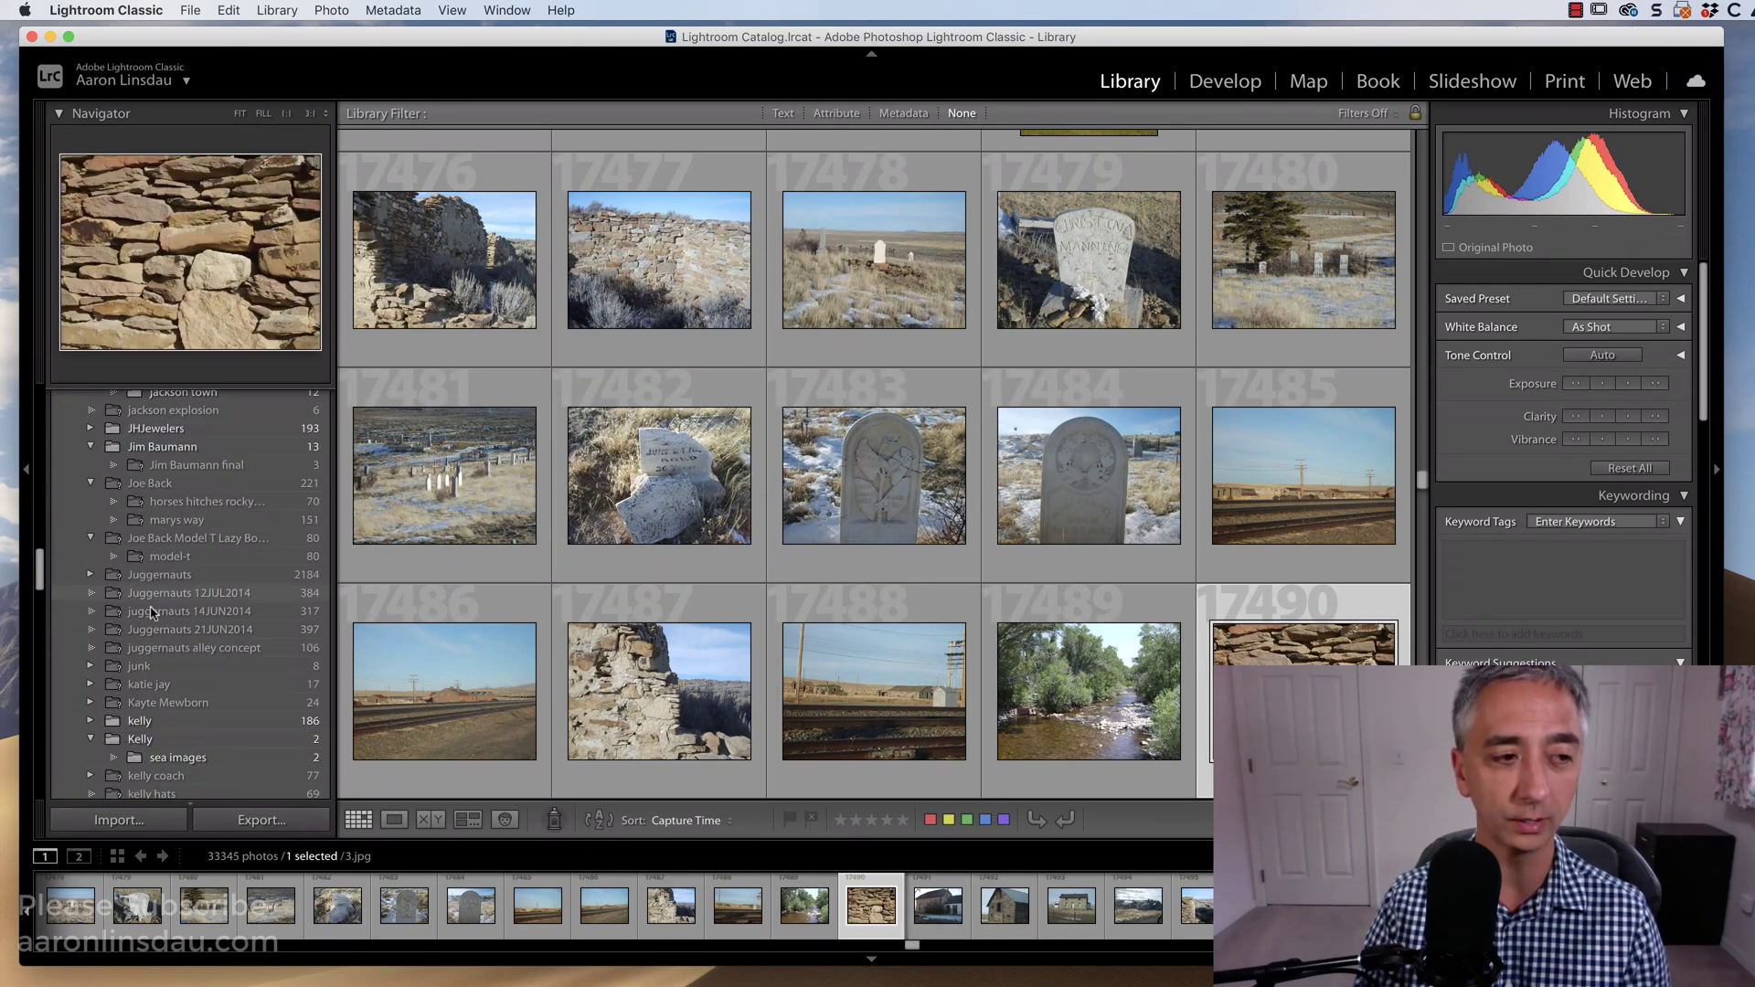
{"action": "scroll", "coordinate": [152, 612], "scroll_direction": "down", "scroll_amount": 15}
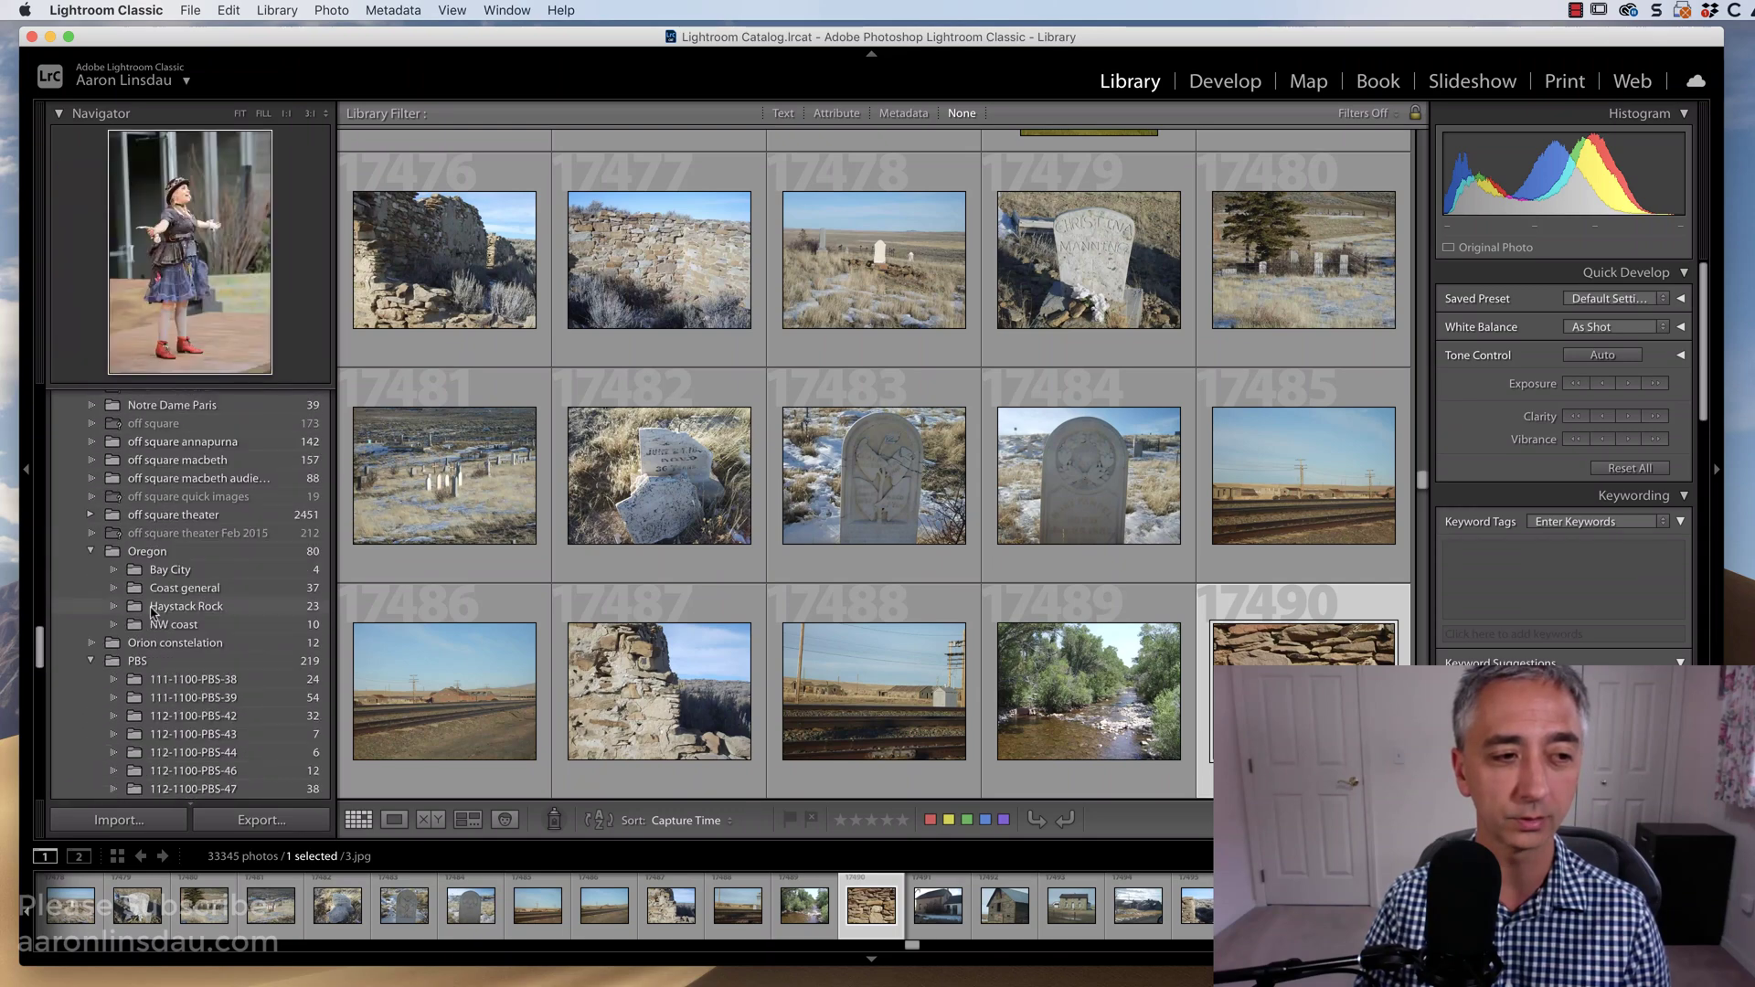
{"action": "left_click", "coordinate": [176, 656]}
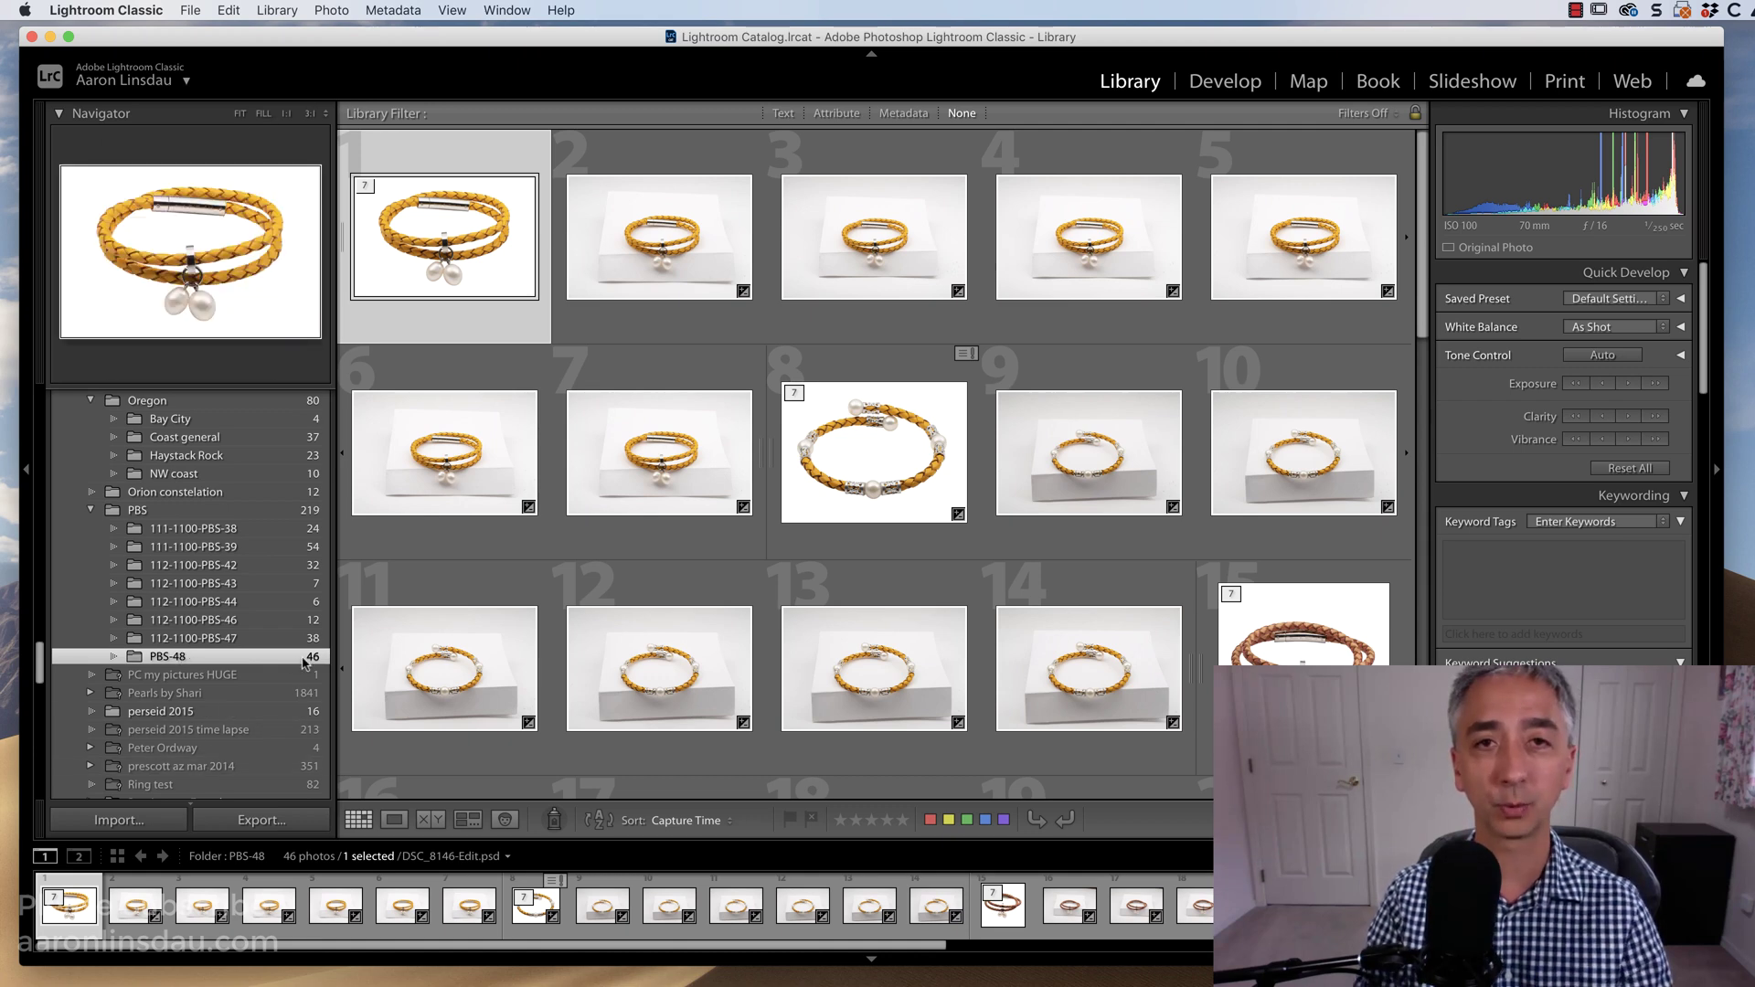
{"action": "key", "text": "super+j"}
Step: Switch to Develop and select the DSC_8147.NEF bracelet photo in the filmstrip
{"action": "key", "text": "d"}
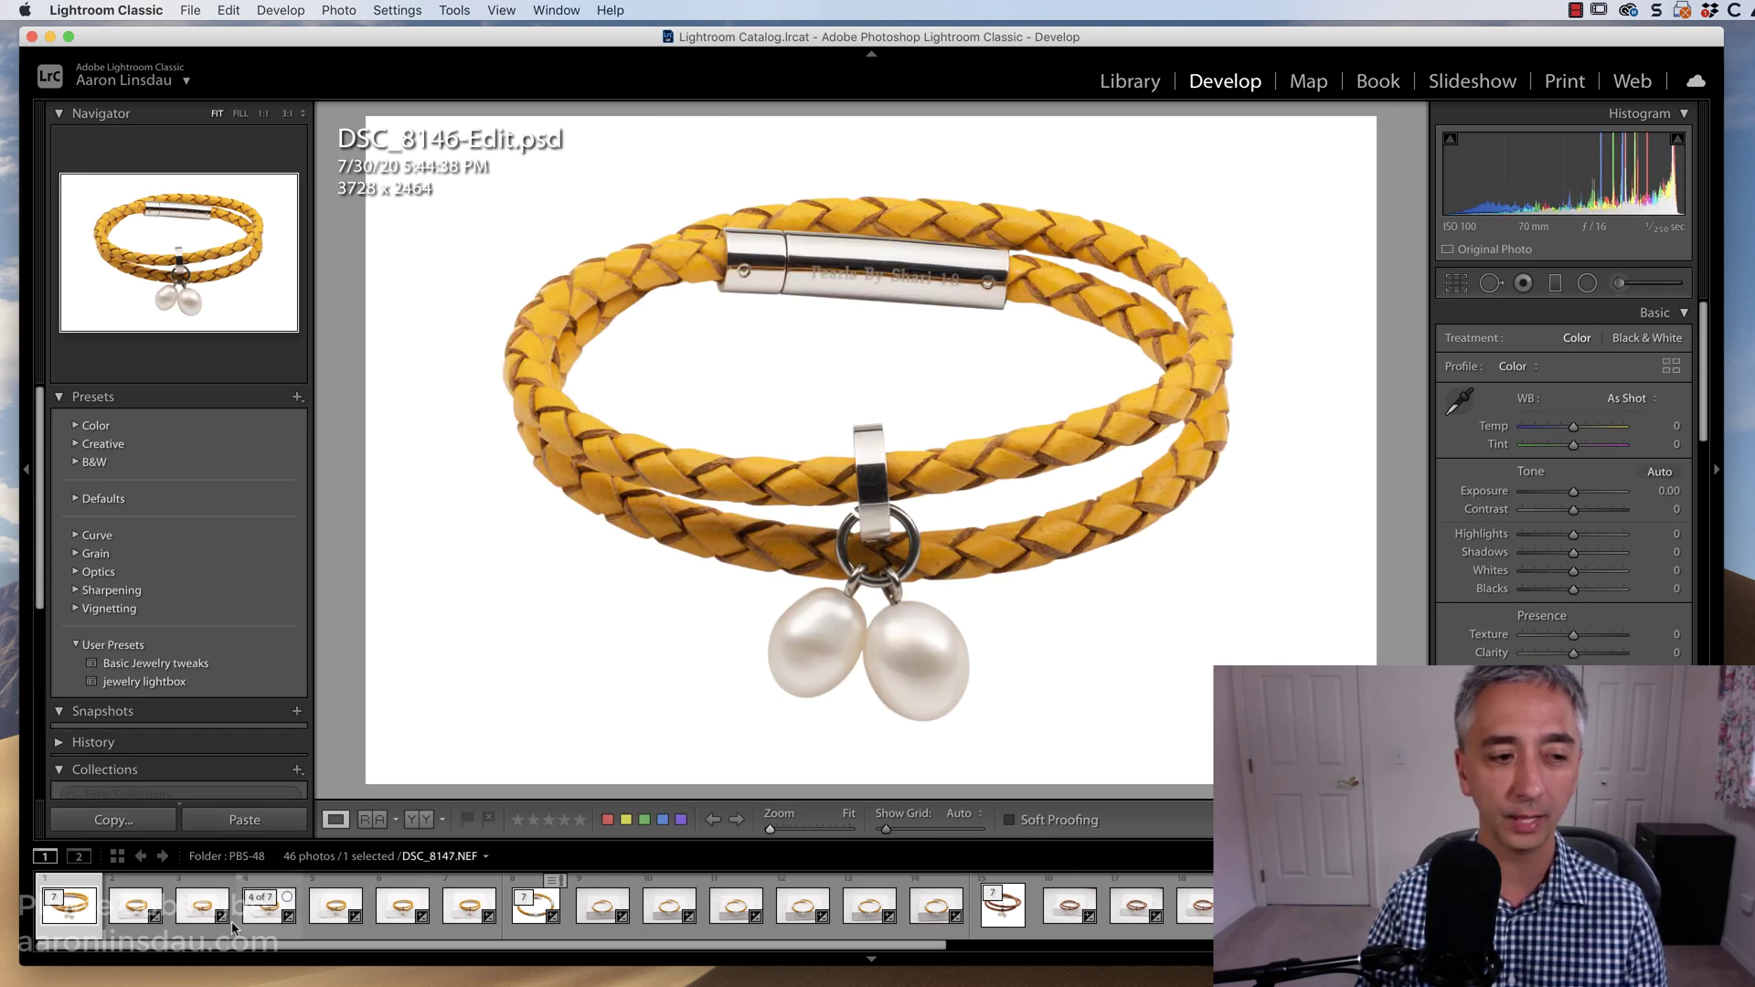
{"action": "left_click", "coordinate": [258, 921]}
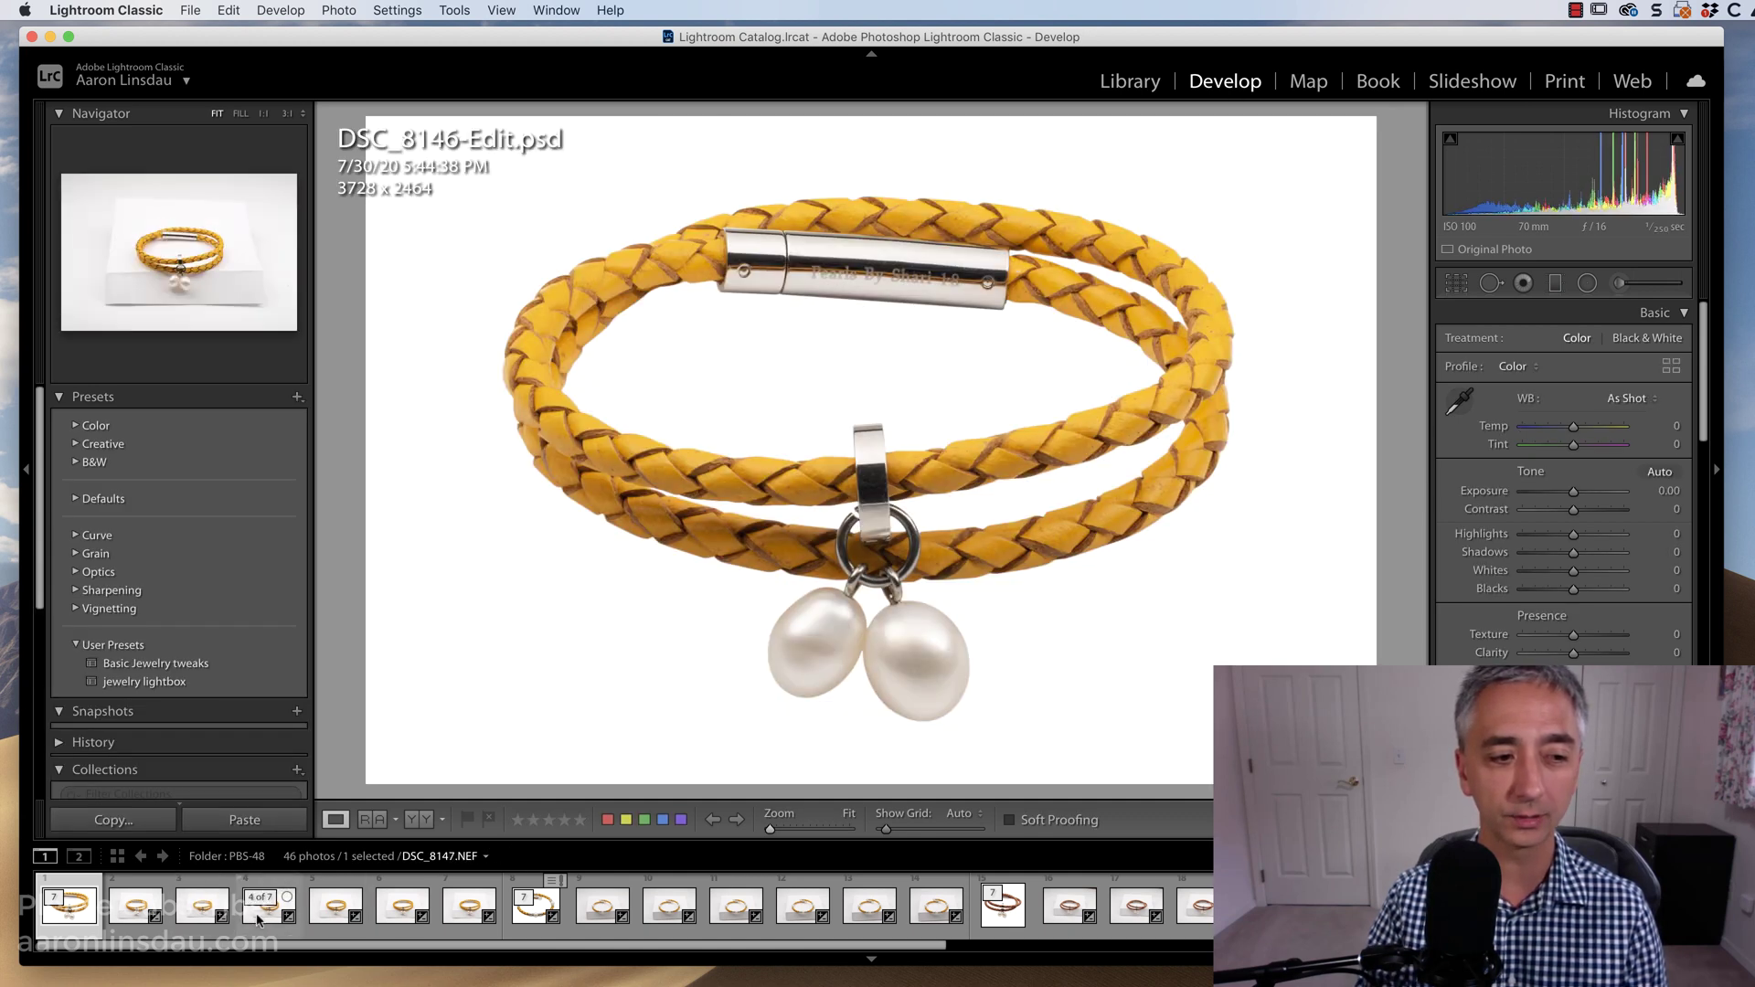